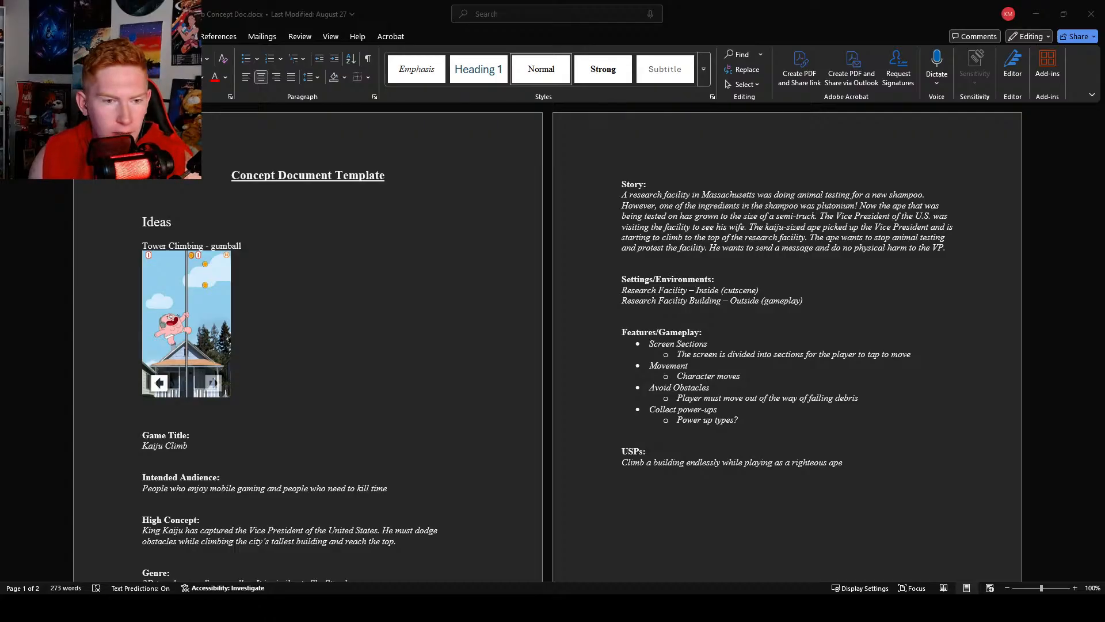
Step: Review the concept document's Ideas section with its Tower Climbing reference, and skim the game title, audience, high concept and gameplay sections
click(246, 147)
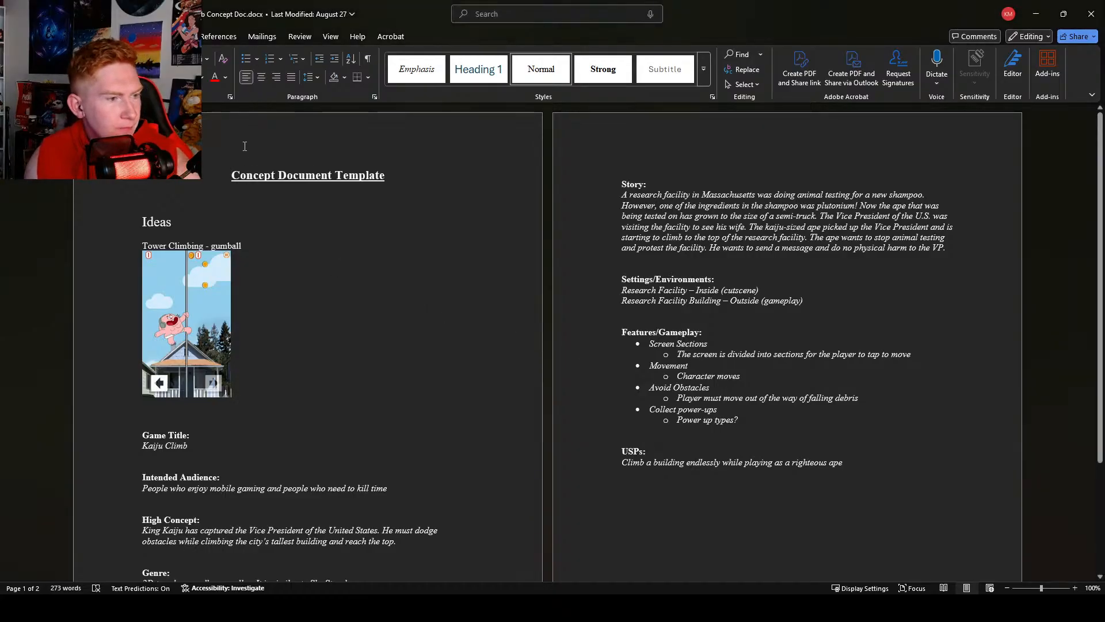
drag(126, 205, 244, 302)
click(253, 303)
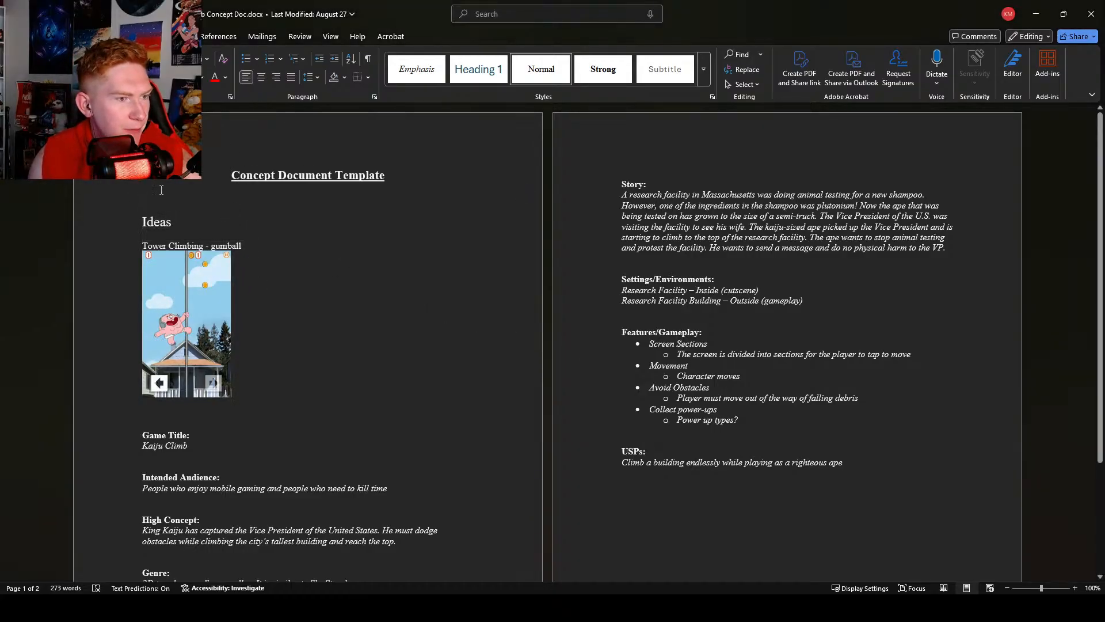
drag(143, 216, 183, 226)
click(338, 419)
scroll(212, 286, down, 5)
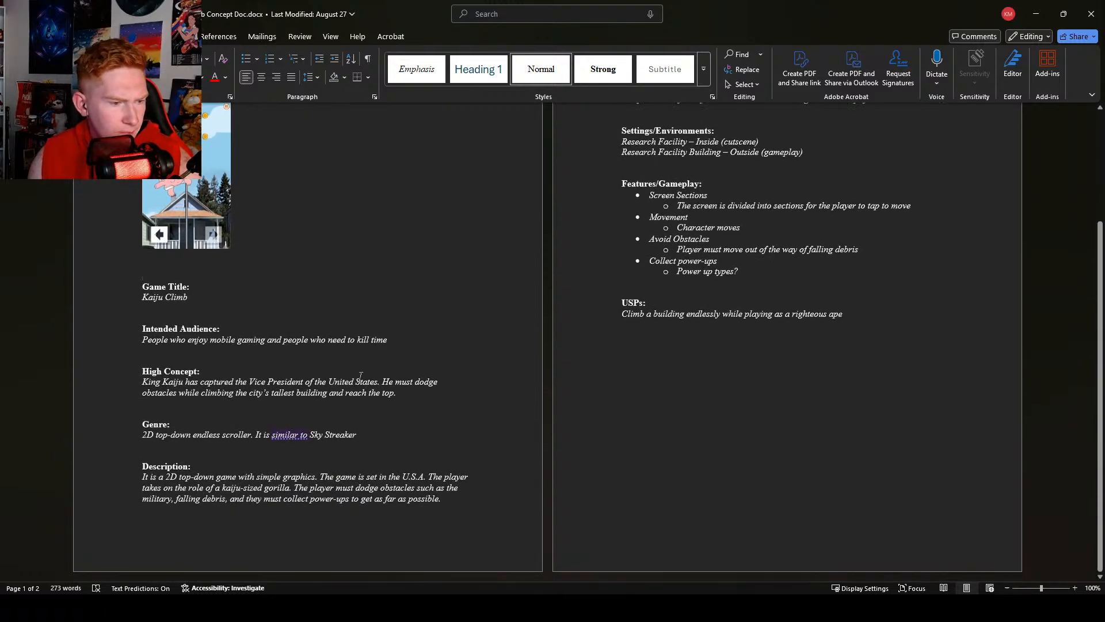
click(361, 378)
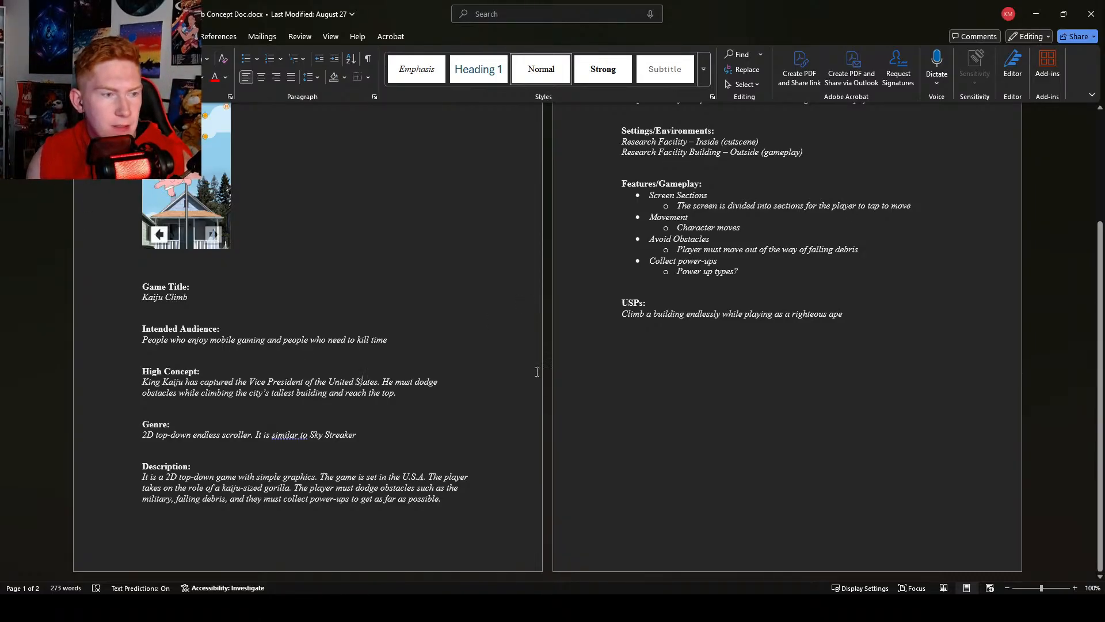
drag(818, 280, 634, 171)
click(633, 172)
scroll(437, 276, up, 3)
scroll(423, 273, down, 2)
scroll(423, 273, up, 3)
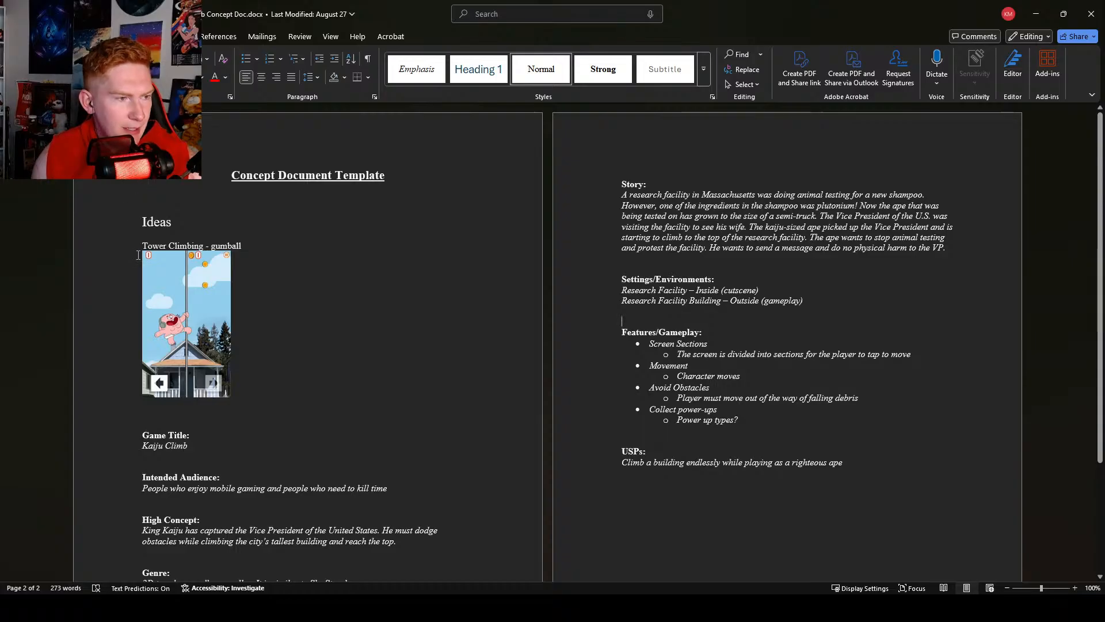
drag(144, 246, 241, 247)
click(241, 247)
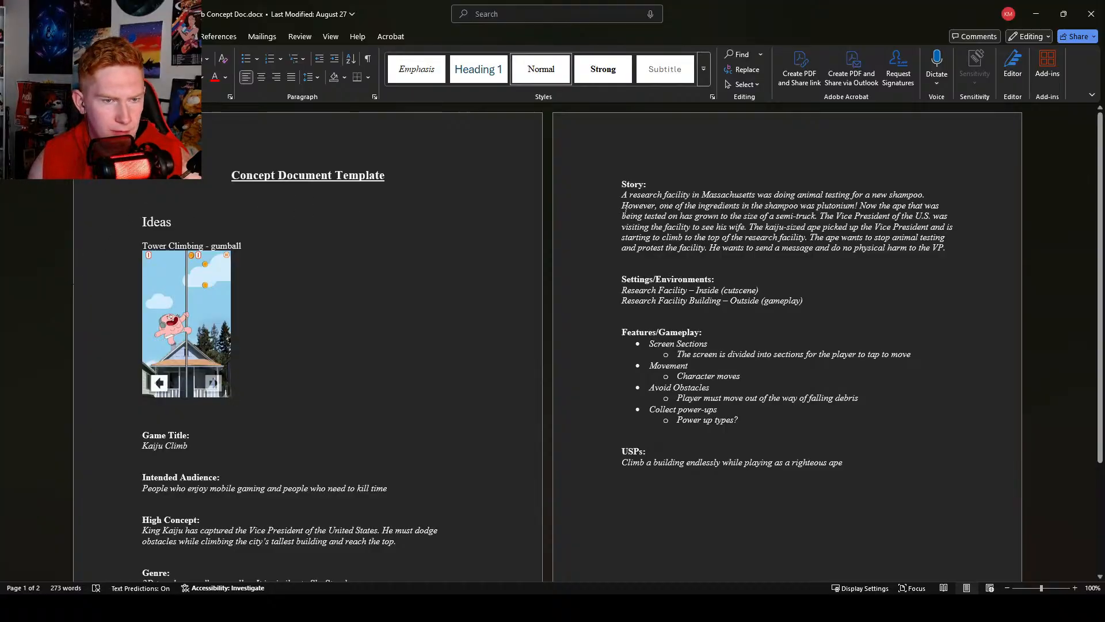
Step: Read the Story section about the kaiju-sized ape and look over the remaining sections through the USPs
drag(695, 216, 814, 236)
click(862, 235)
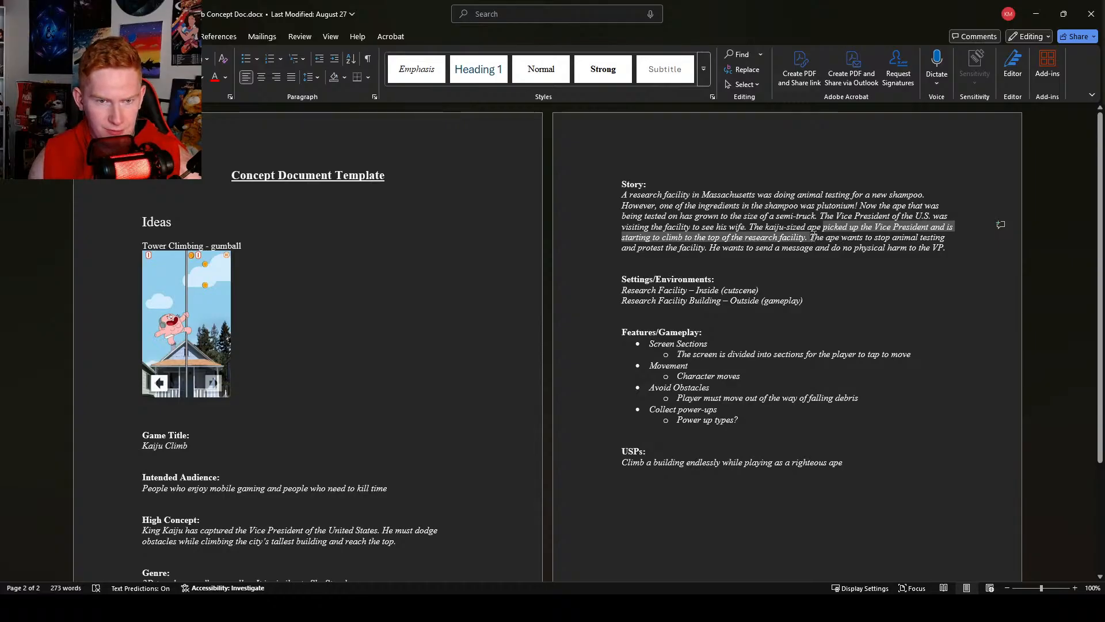
click(843, 249)
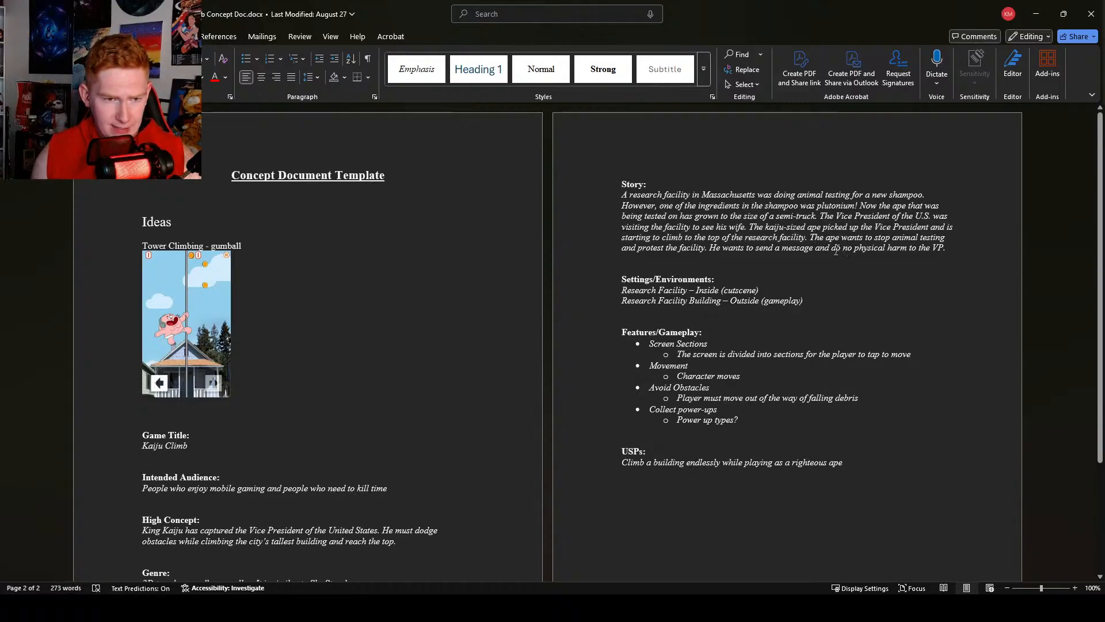
drag(782, 217, 828, 236)
click(823, 229)
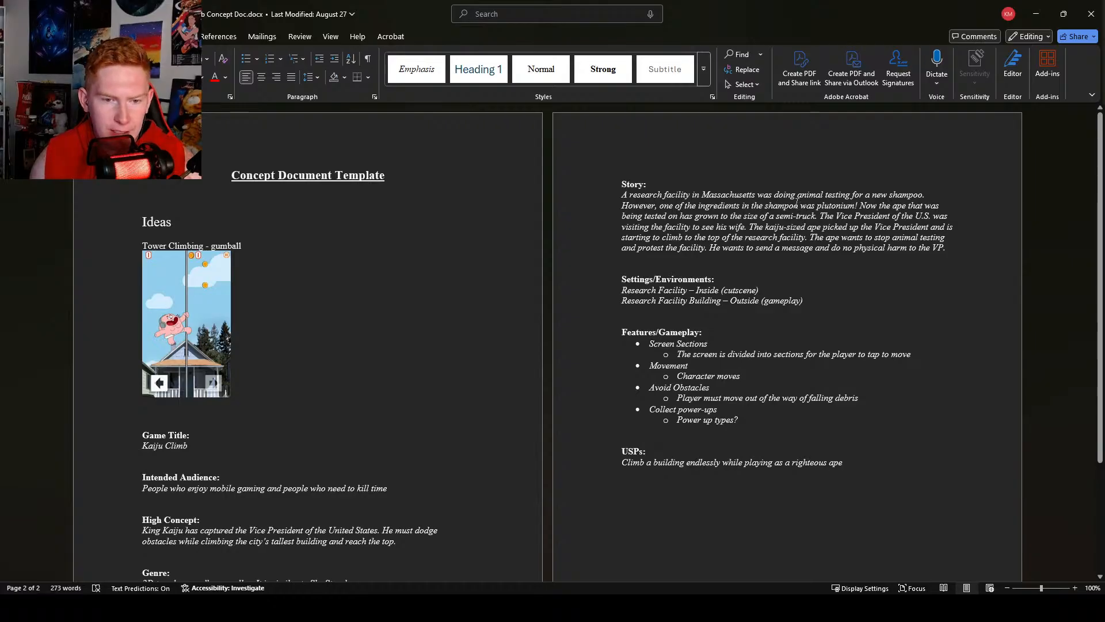
scroll(516, 297, down, 3)
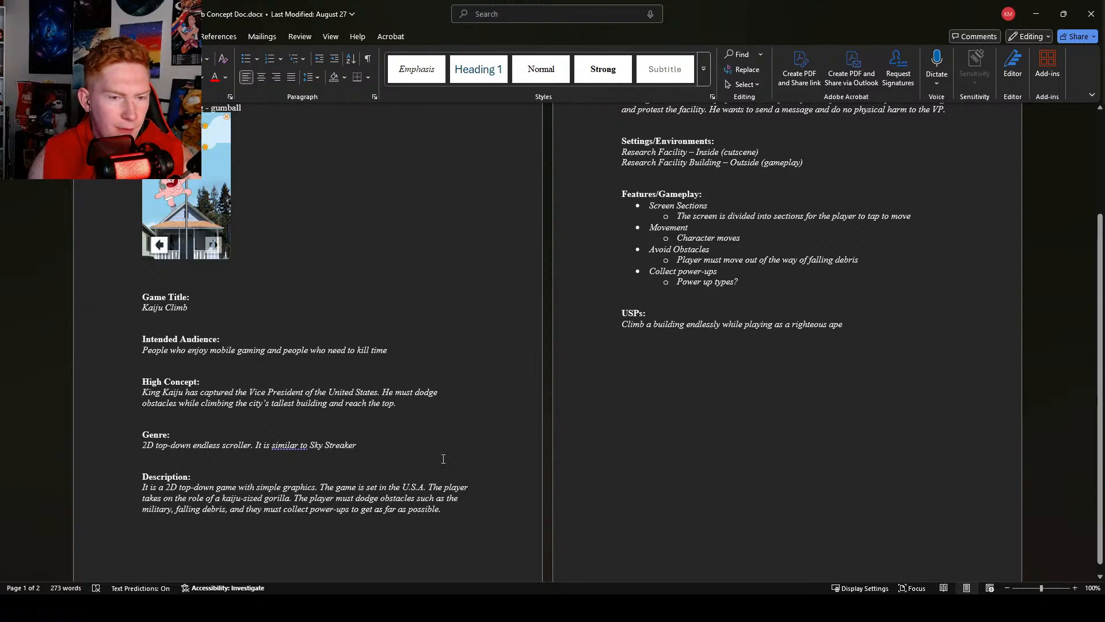
scroll(506, 472, up, 3)
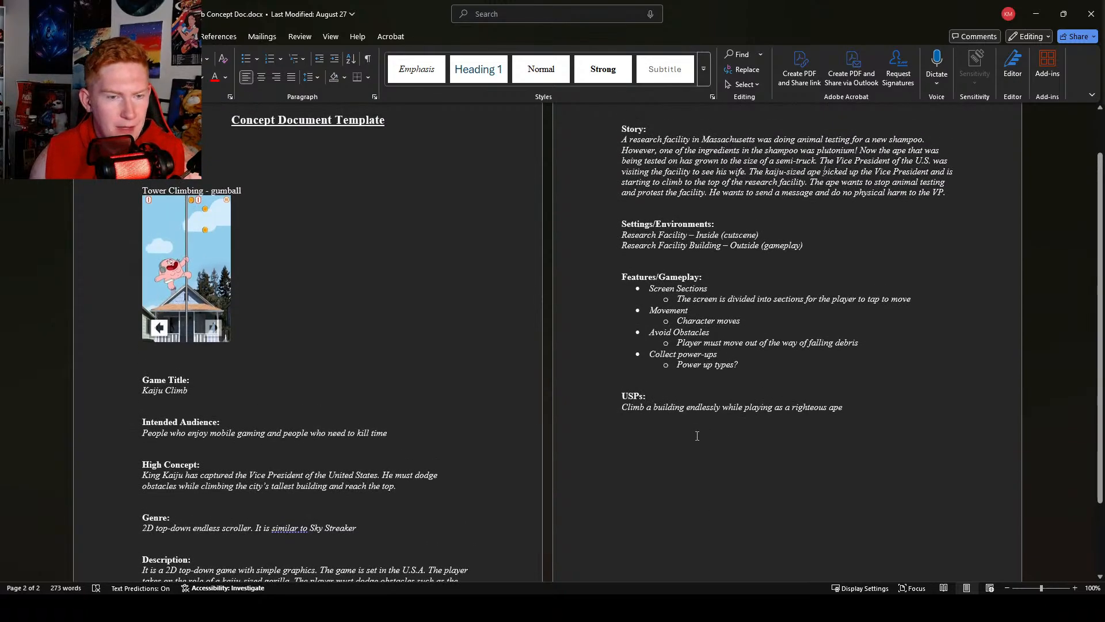
scroll(800, 493, down, 1)
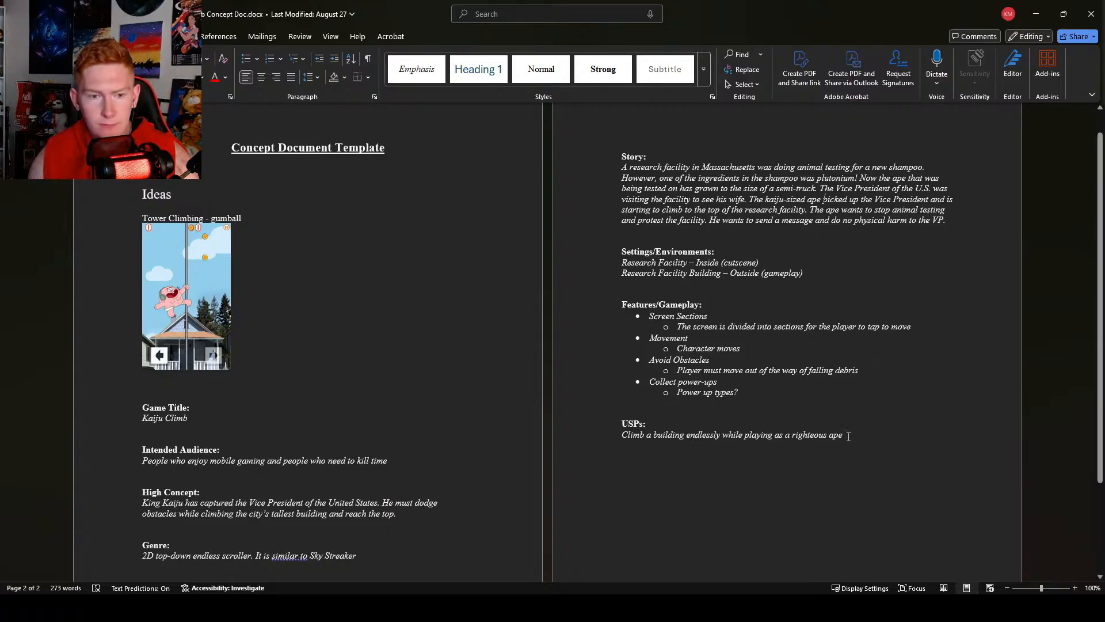
Step: Add a large, non-italic, non-bold heading "Elements:" on its own line below the USPs section, with a blank line between
scroll(745, 319, down, 3)
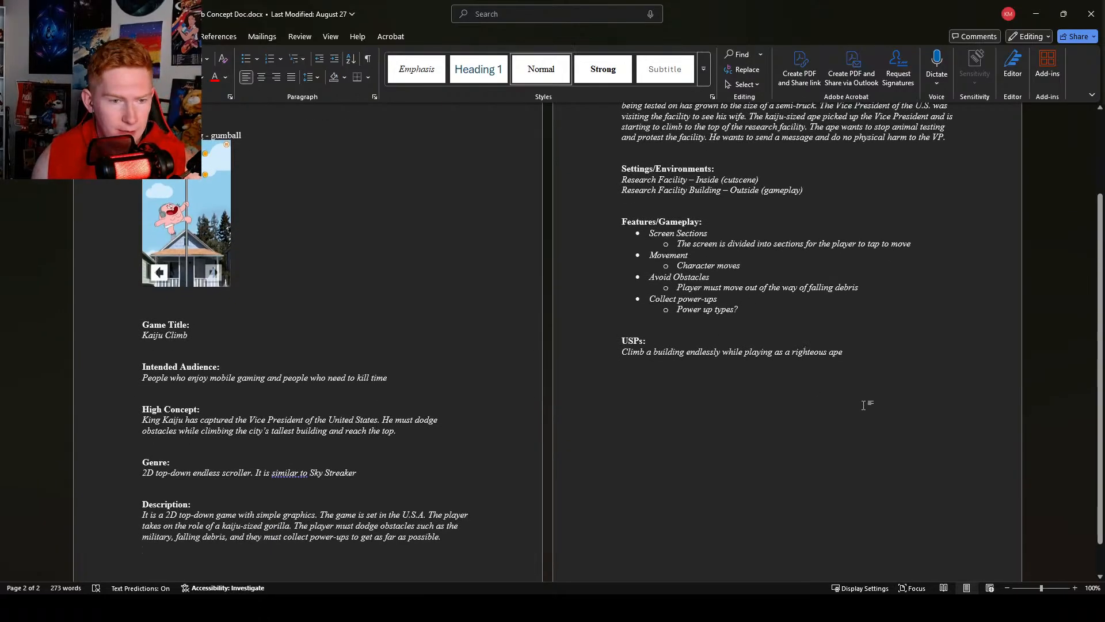
key(Return)
key(Return)
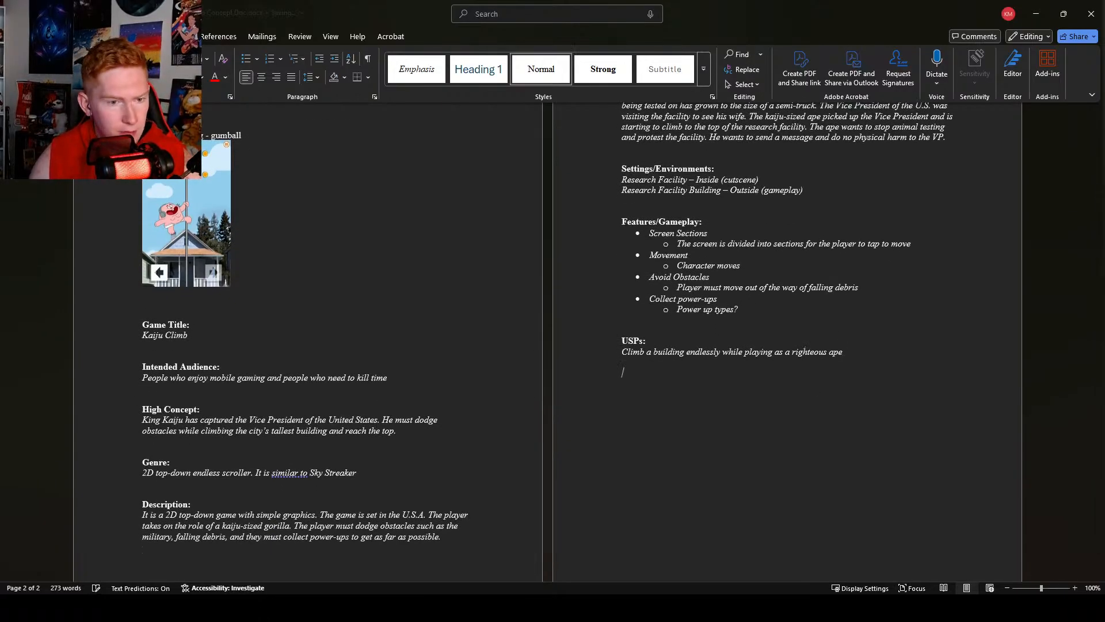
click(85, 77)
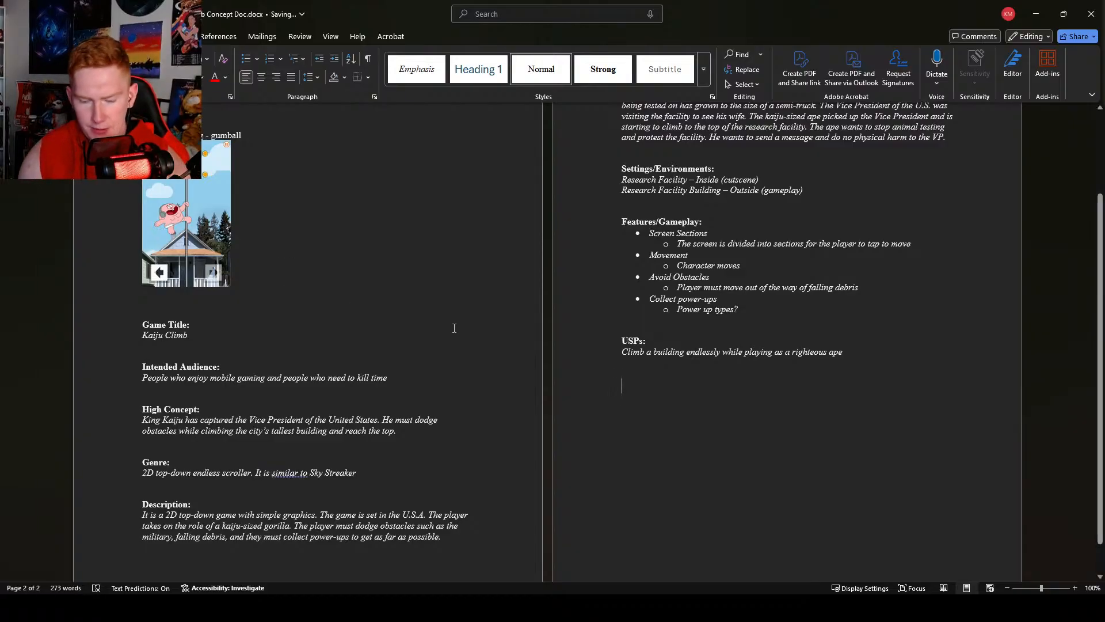
text(Elements;)
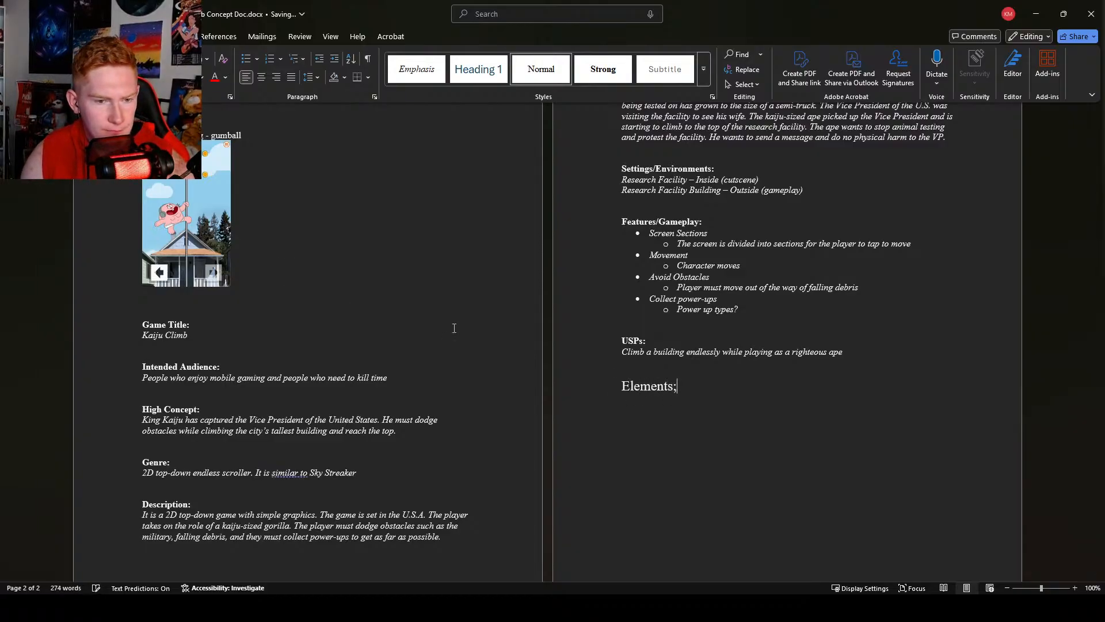
key(BackSpace)
text(:)
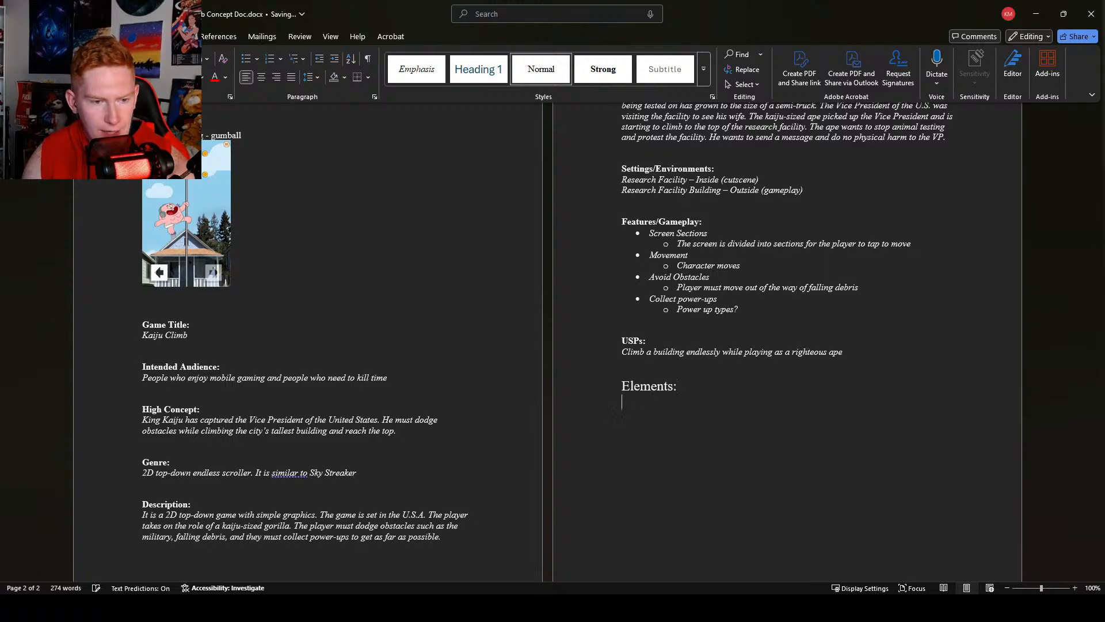
key(Return)
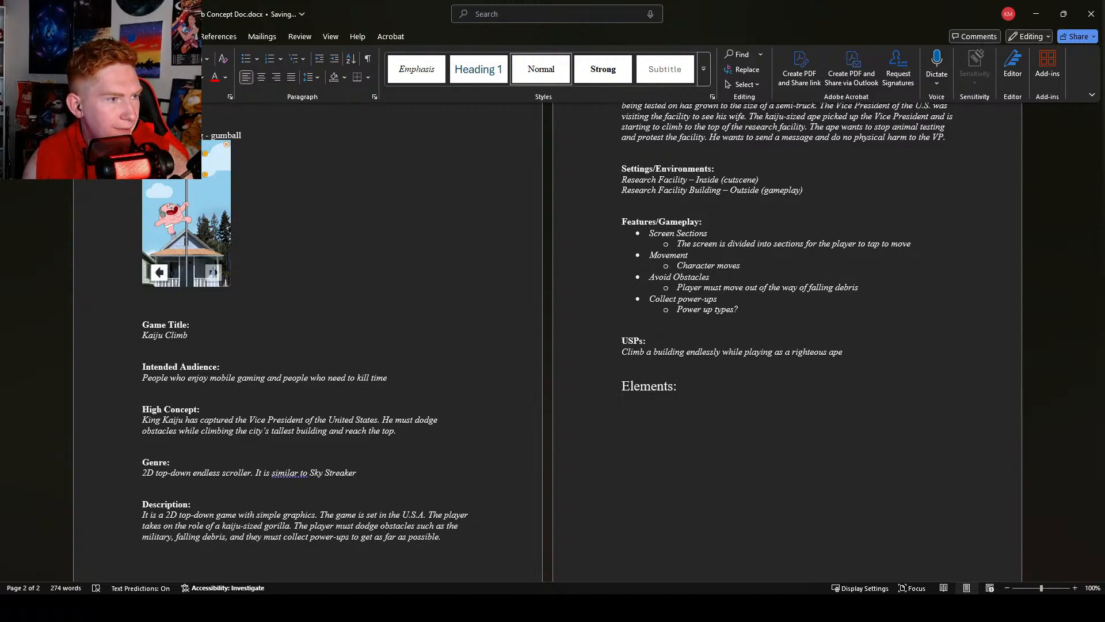
Step: Create a bulleted list under the Elements heading with the items Building, Monkey and Obstacles
click(246, 59)
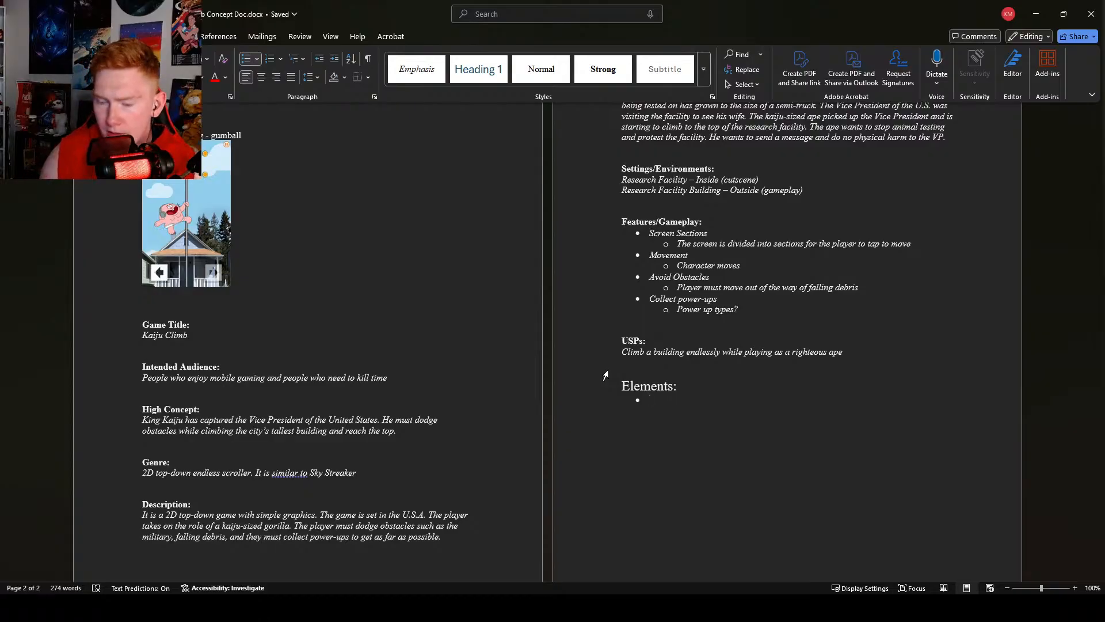
text(Building)
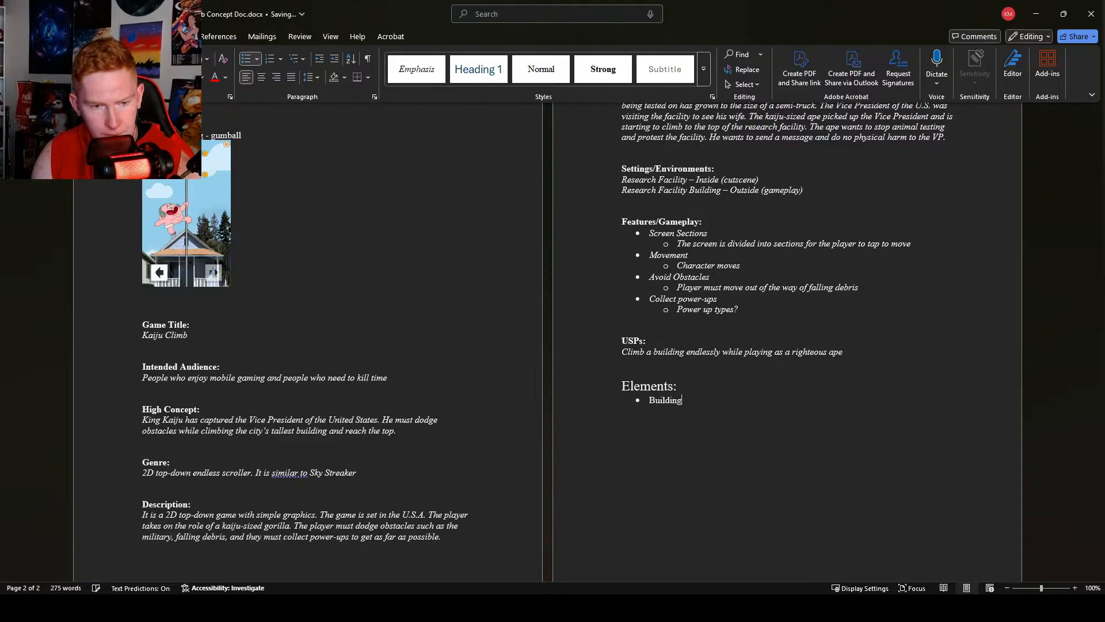
key(Return)
text(Monkey)
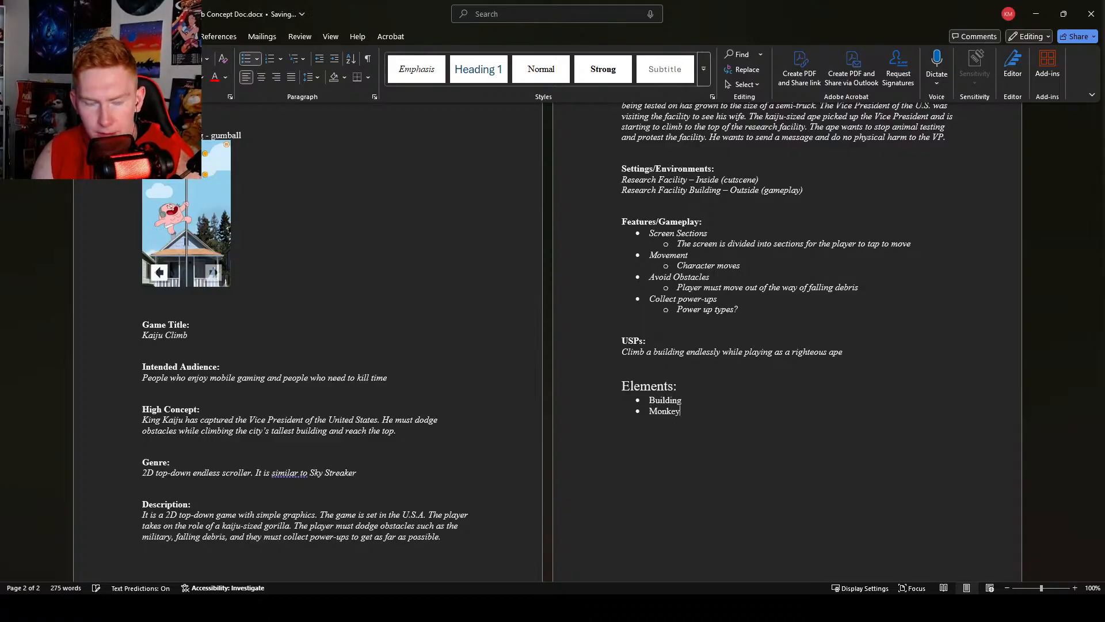
key(Return)
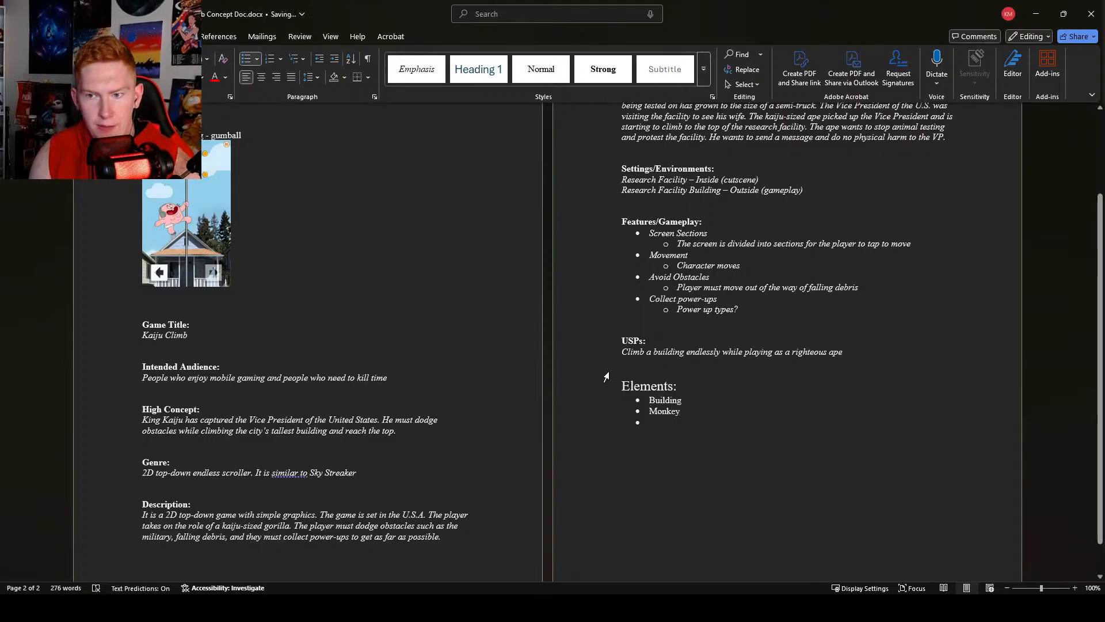
text(Obstacles)
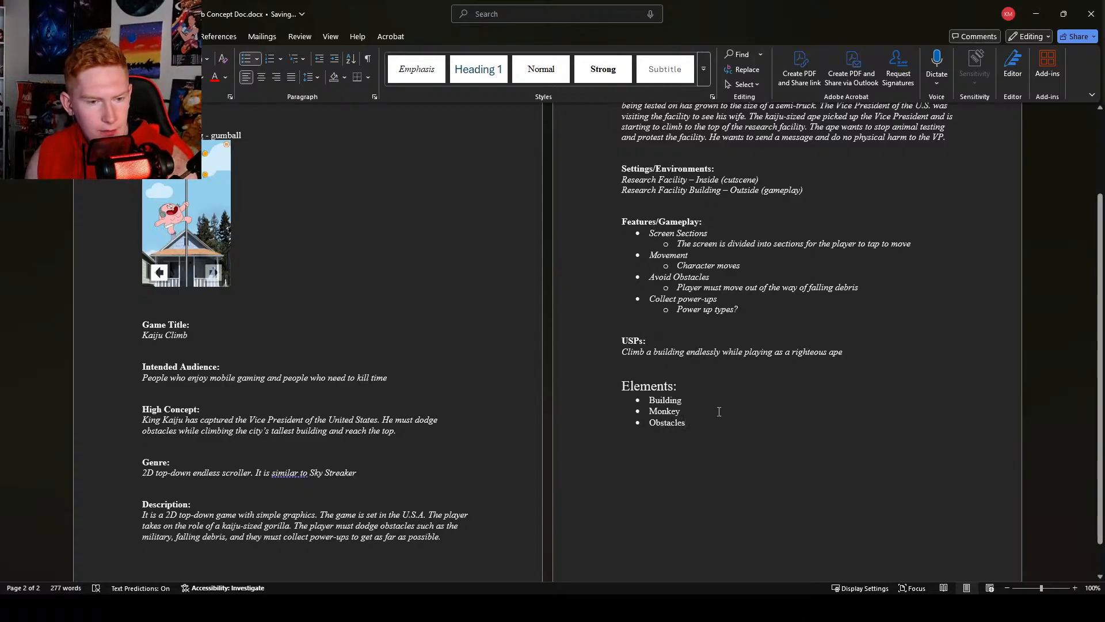
Step: Add the sub-bullets "Movement" and "Health" under the Monkey item, leaving no empty bullet behind
click(699, 402)
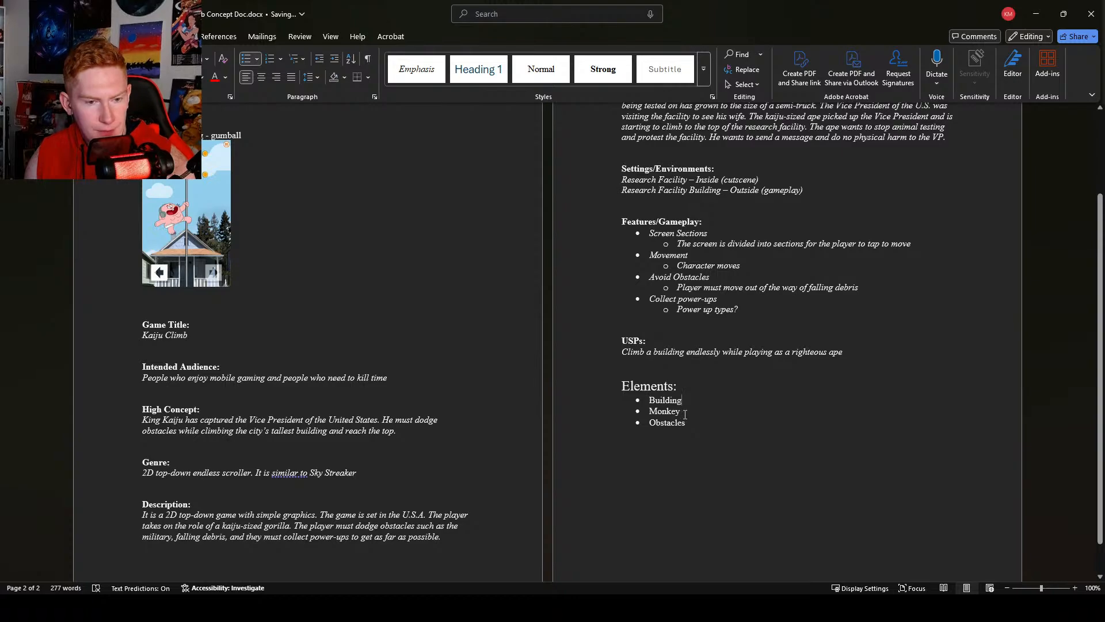
shift+click(696, 421)
click(695, 421)
click(693, 412)
key(Return)
key(Tab)
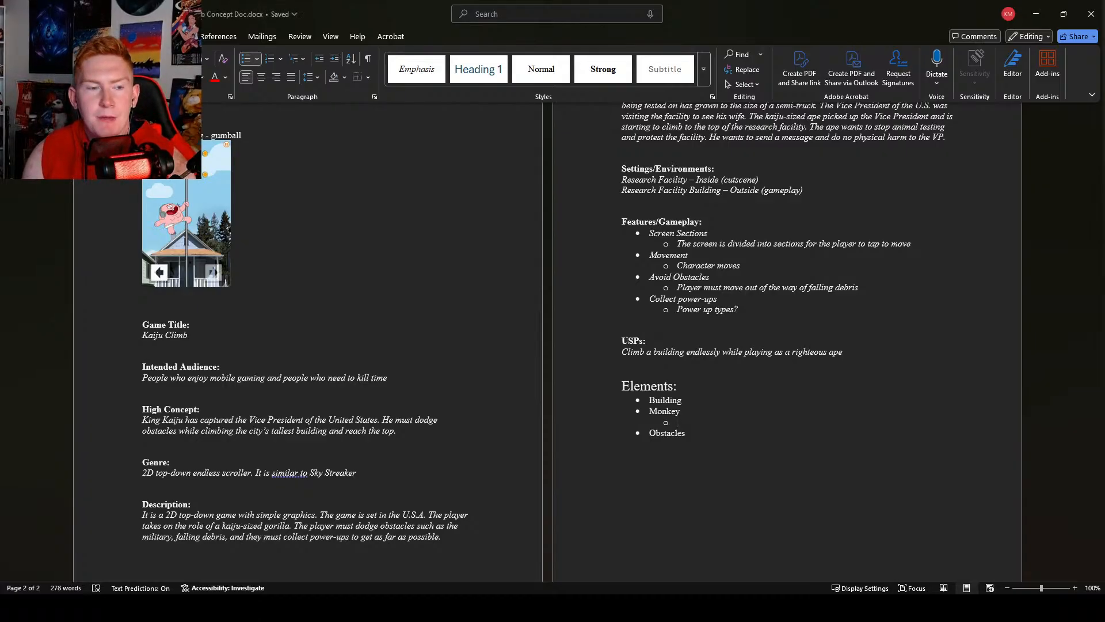
text(Movement)
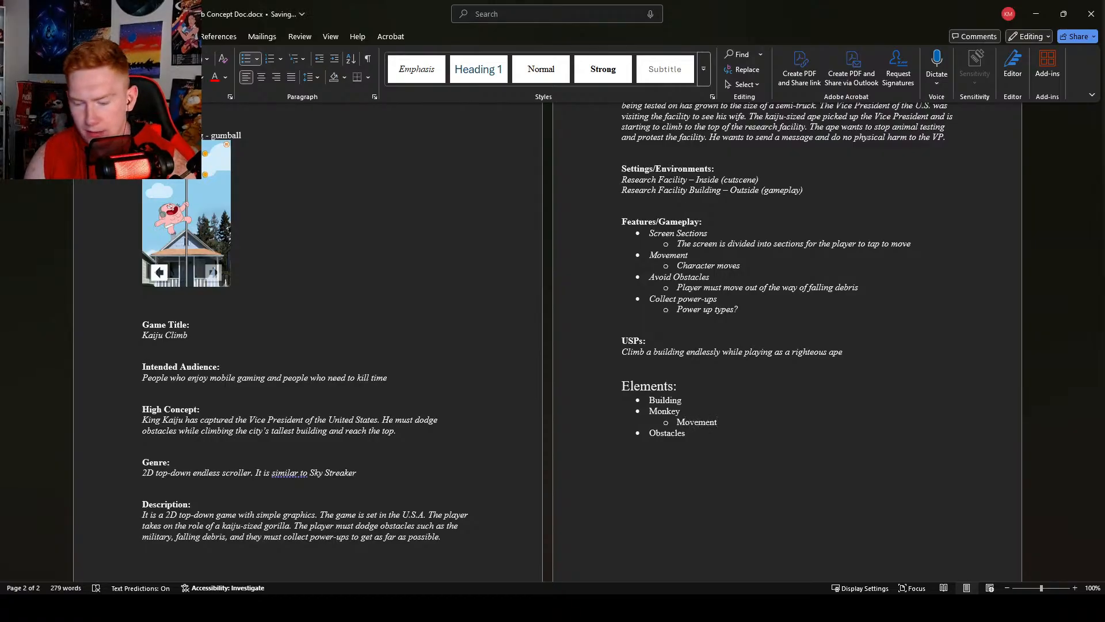
key(Return)
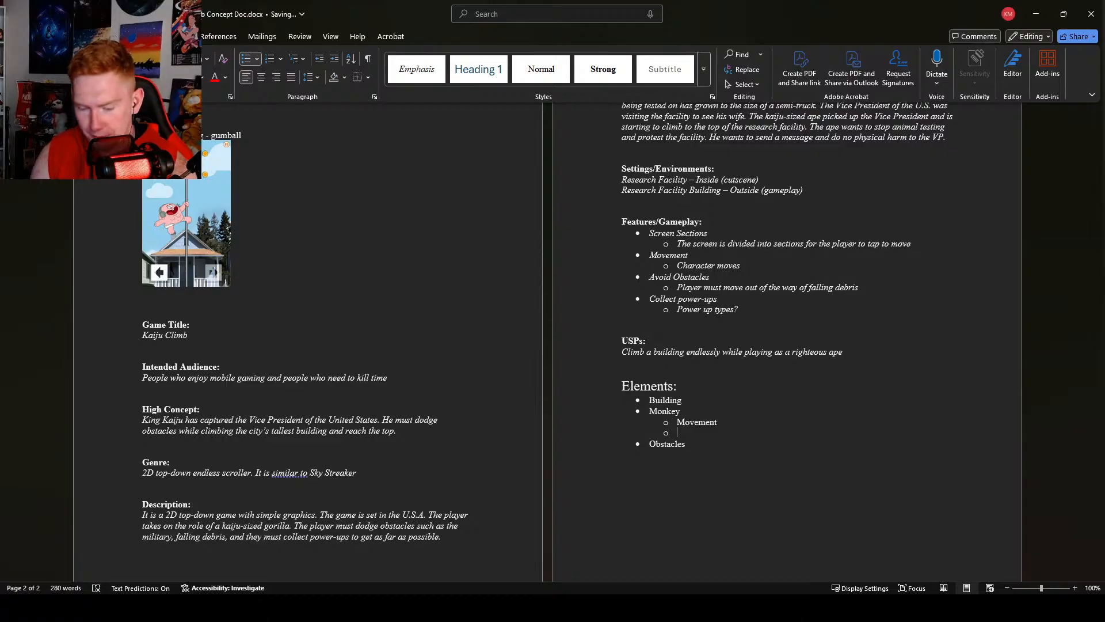
text(Health)
key(Return)
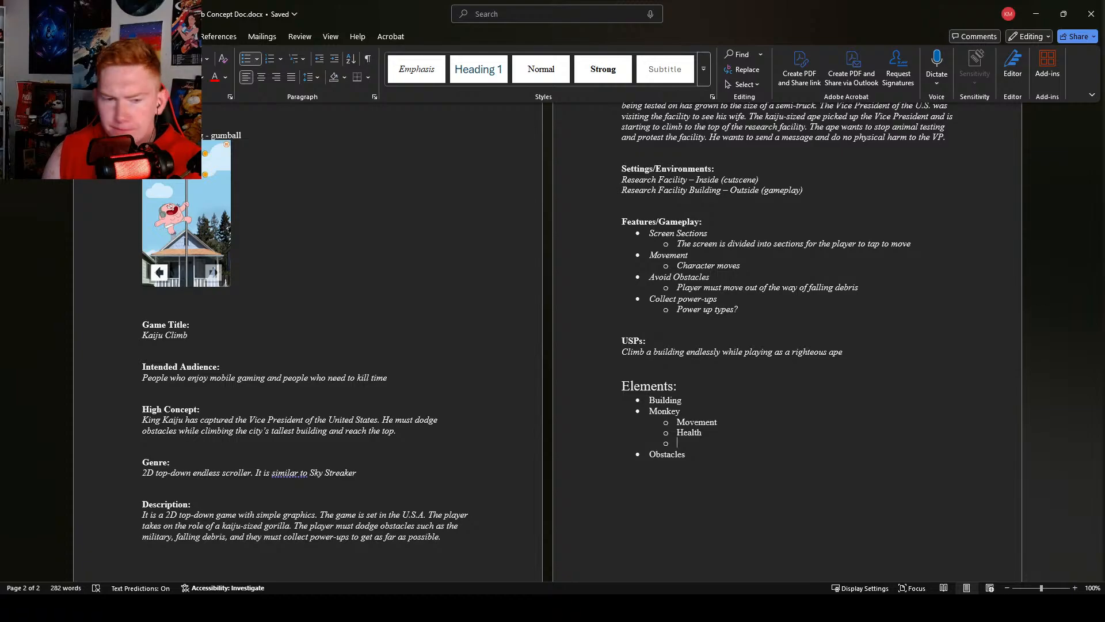
key(BackSpace)
key(BackSpace)
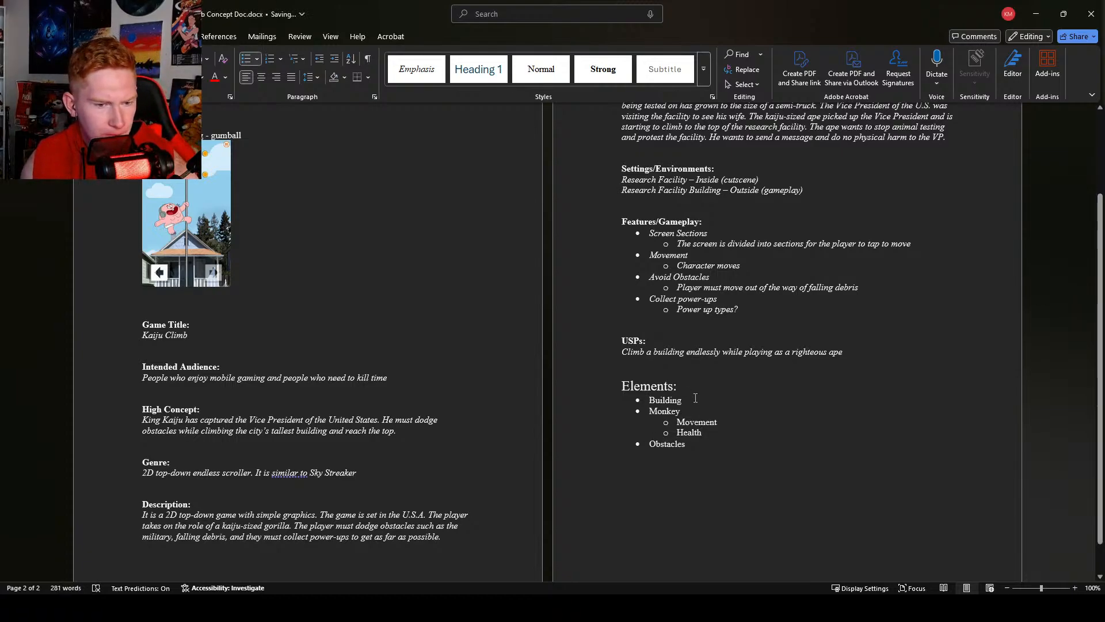
Step: Add the sub-bullet "Be endless" under the Building item, leaving no empty bullet behind
key(Return)
key(Tab)
text(Be endless)
key(Return)
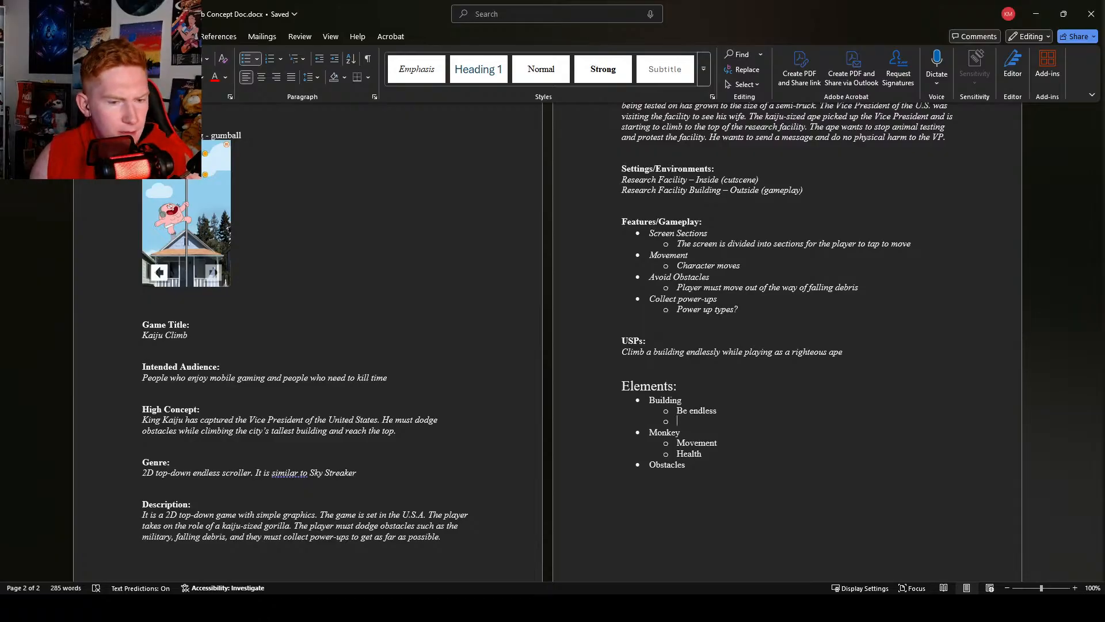
key(BackSpace)
key(BackSpace)
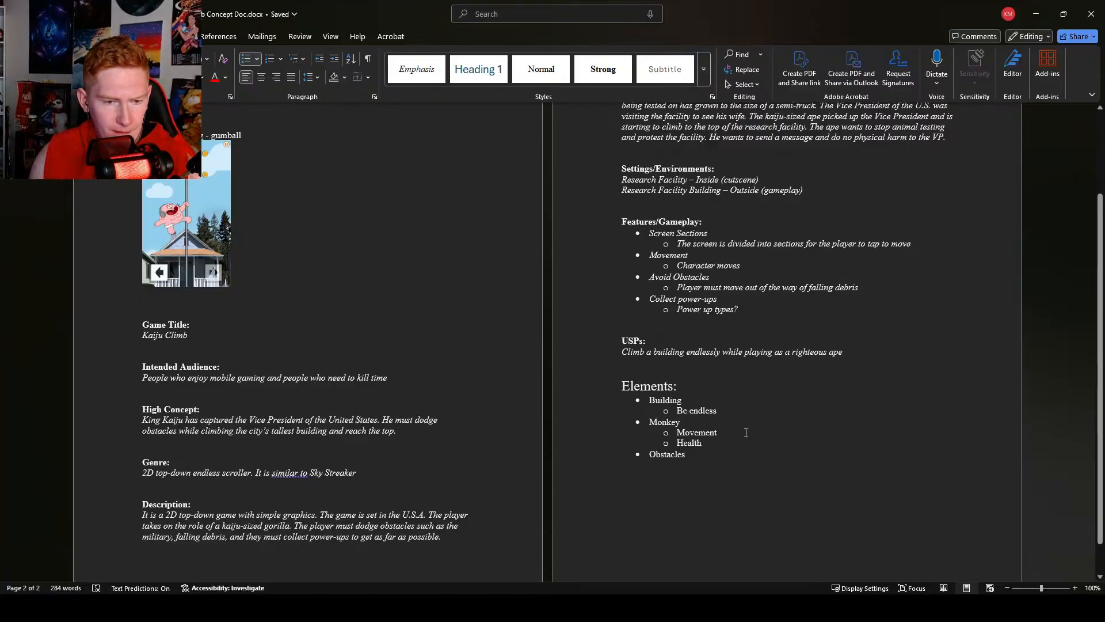
Step: Add the sub-bullets "Give damage" and "Move with monkey" under the Obstacles item
key(Return)
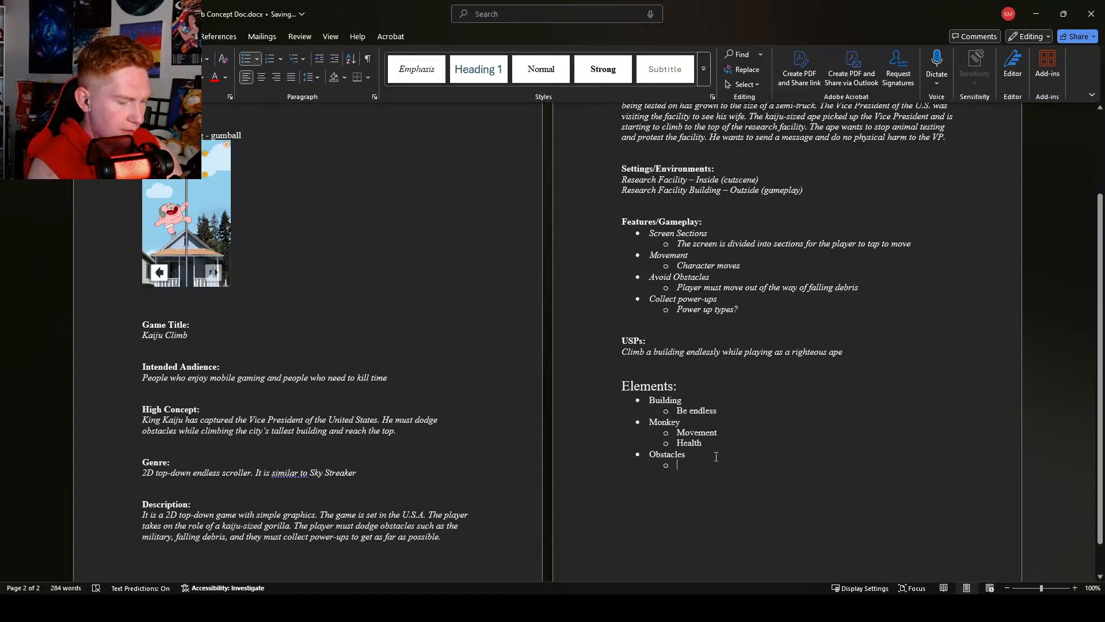
text(Give damage)
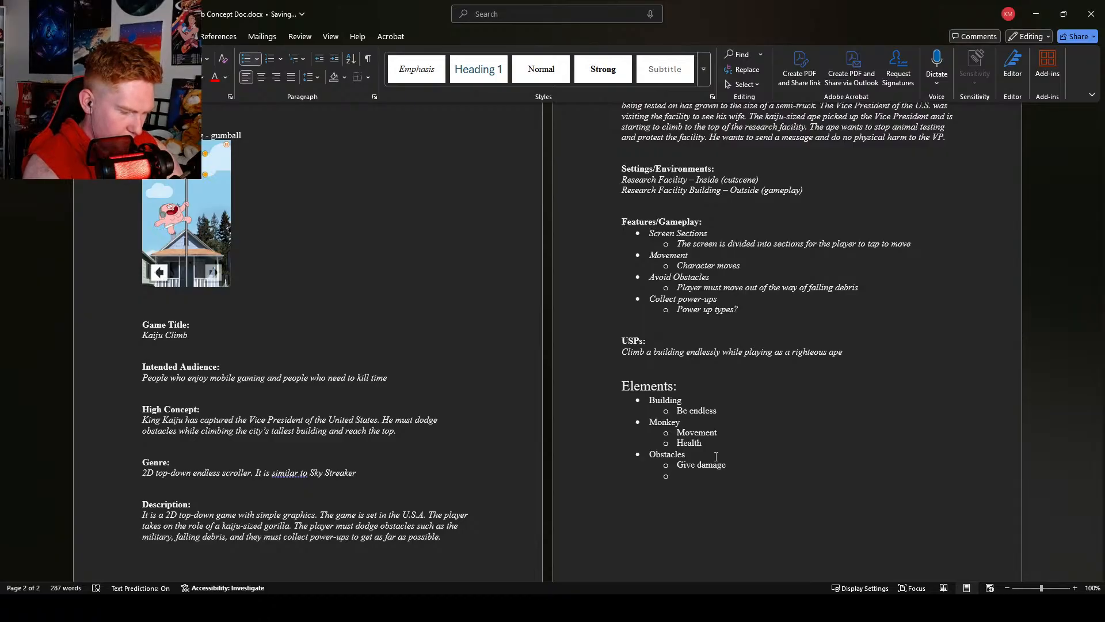
text(M)
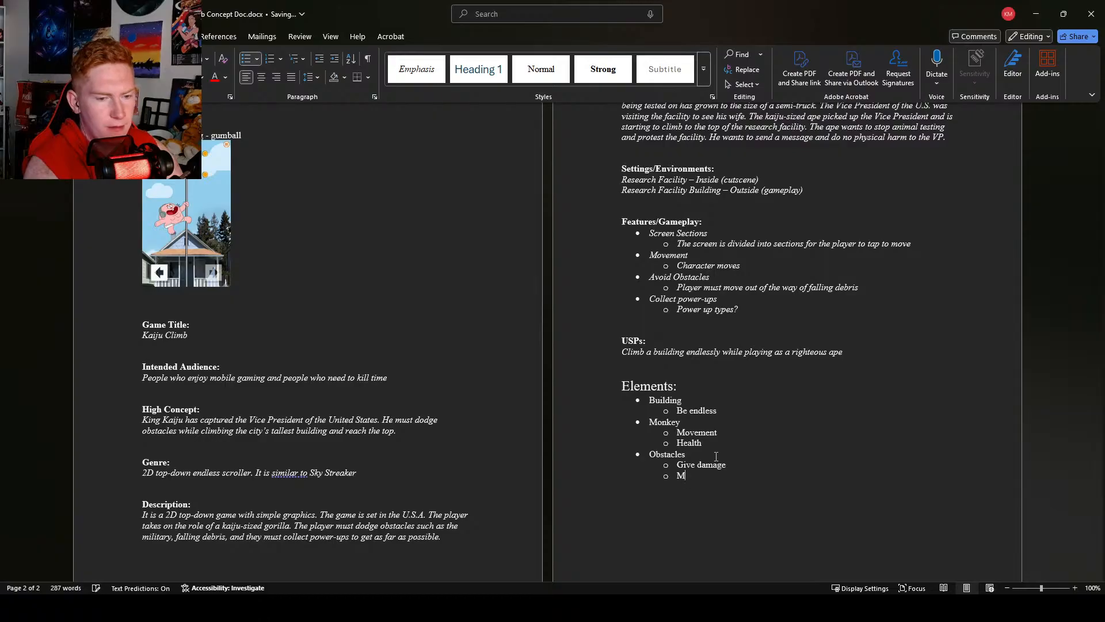
text(ove with monkey)
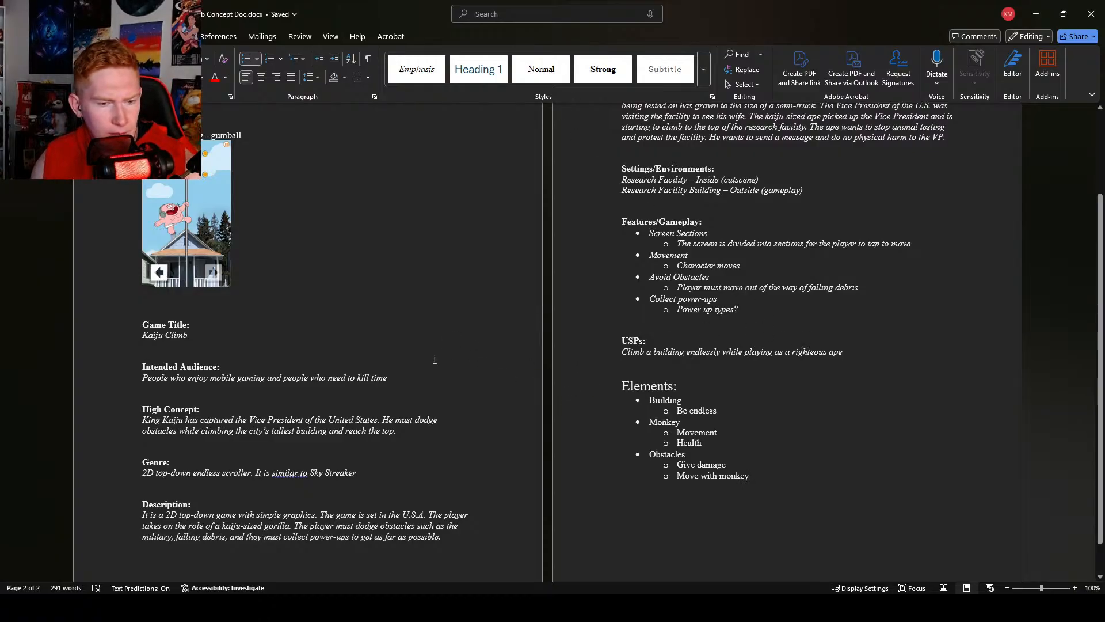
drag(630, 386, 698, 464)
click(752, 476)
click(625, 387)
click(769, 481)
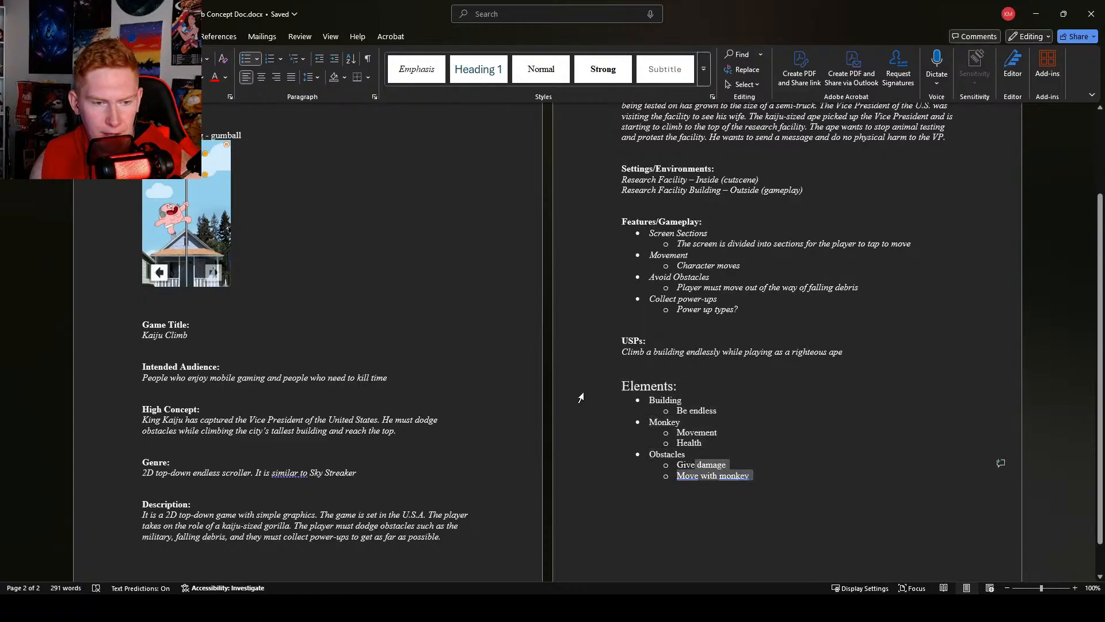
click(626, 383)
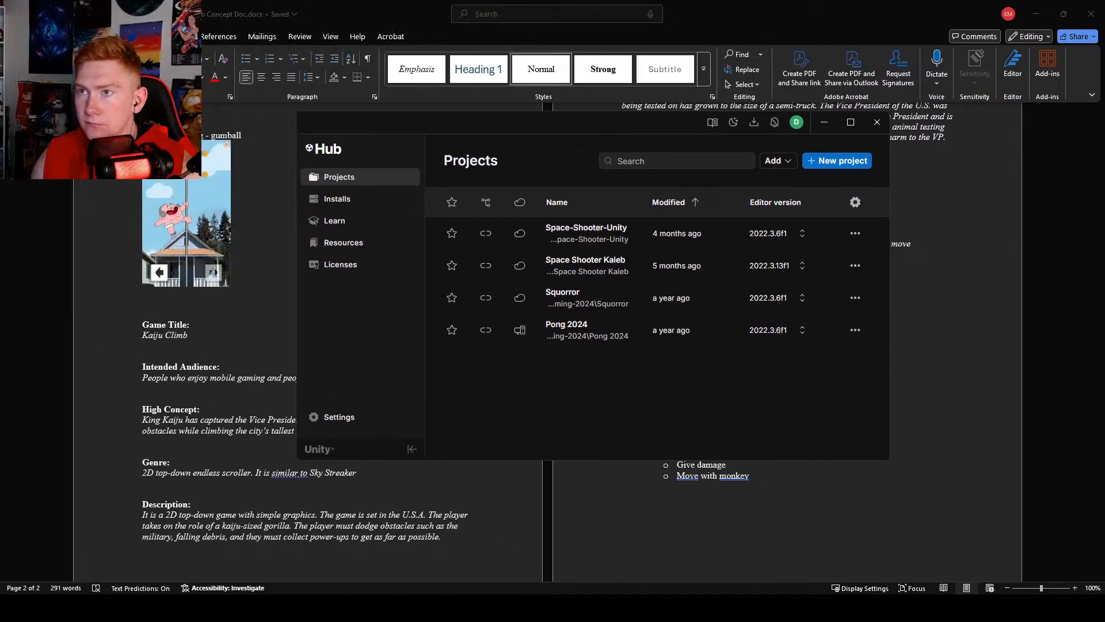
Step: Start a new project in Unity Hub based on the Universal 2D template
drag(501, 122, 708, 254)
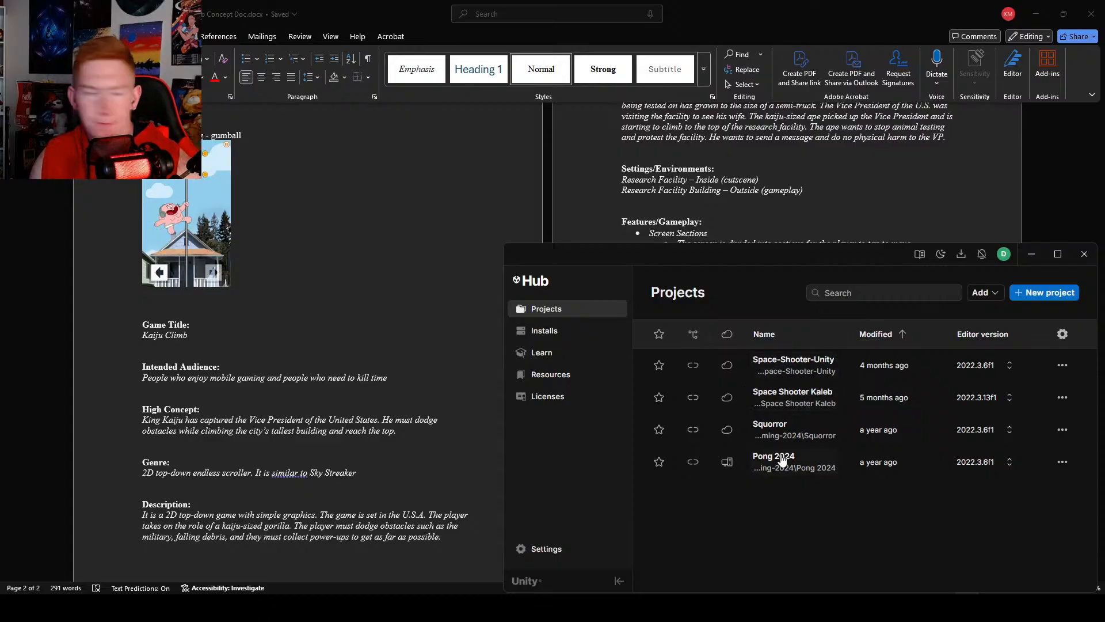
click(1030, 293)
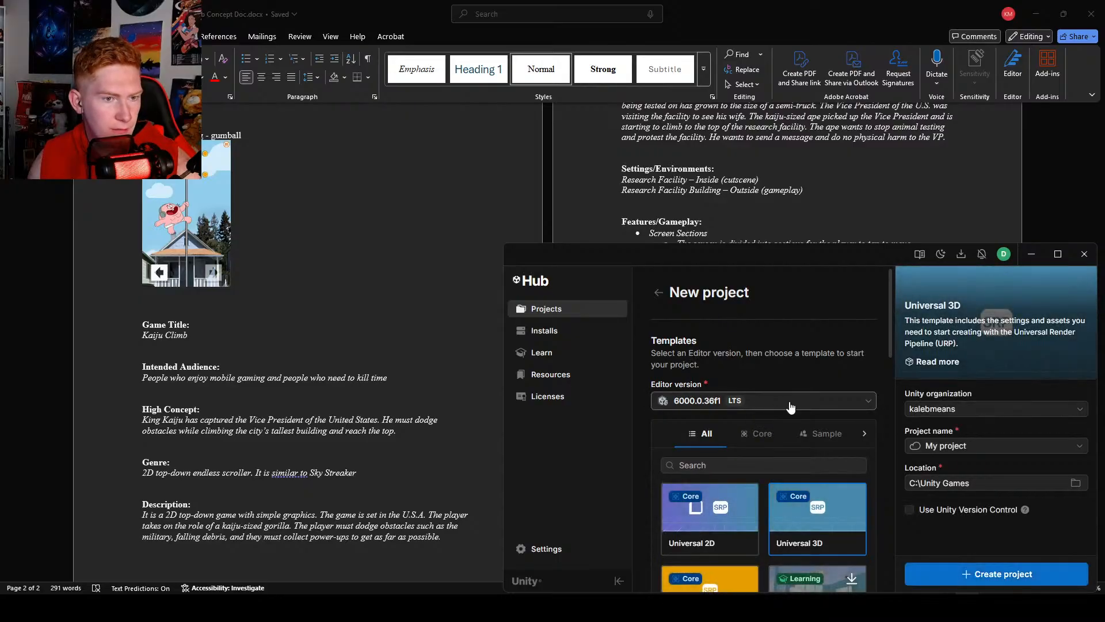
scroll(780, 414, down, 1)
click(1002, 408)
click(981, 413)
scroll(793, 395, down, 2)
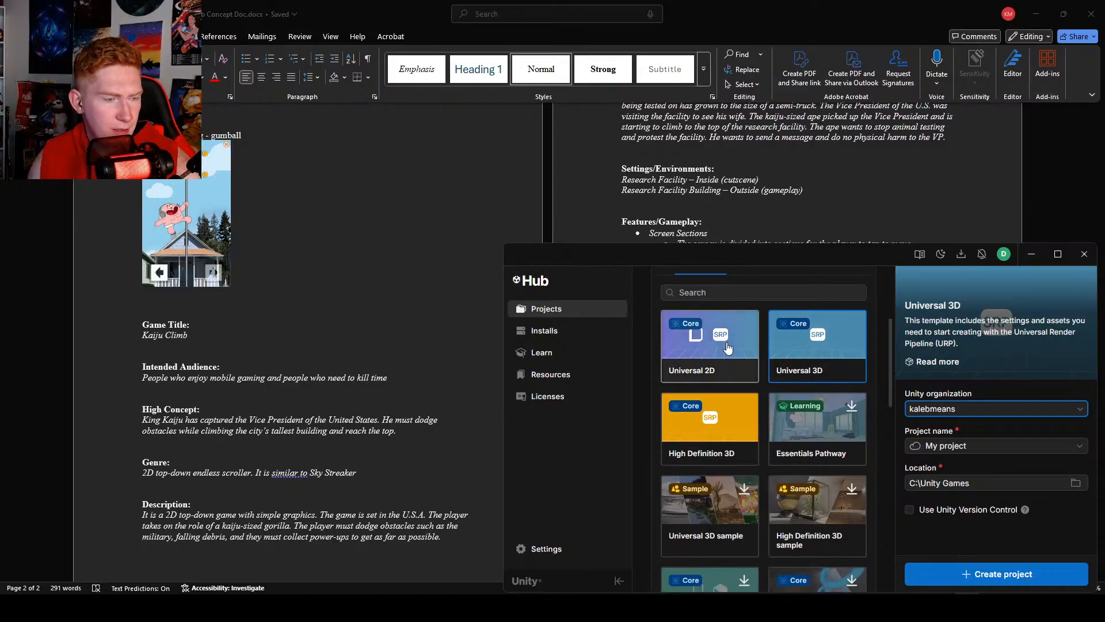
click(728, 347)
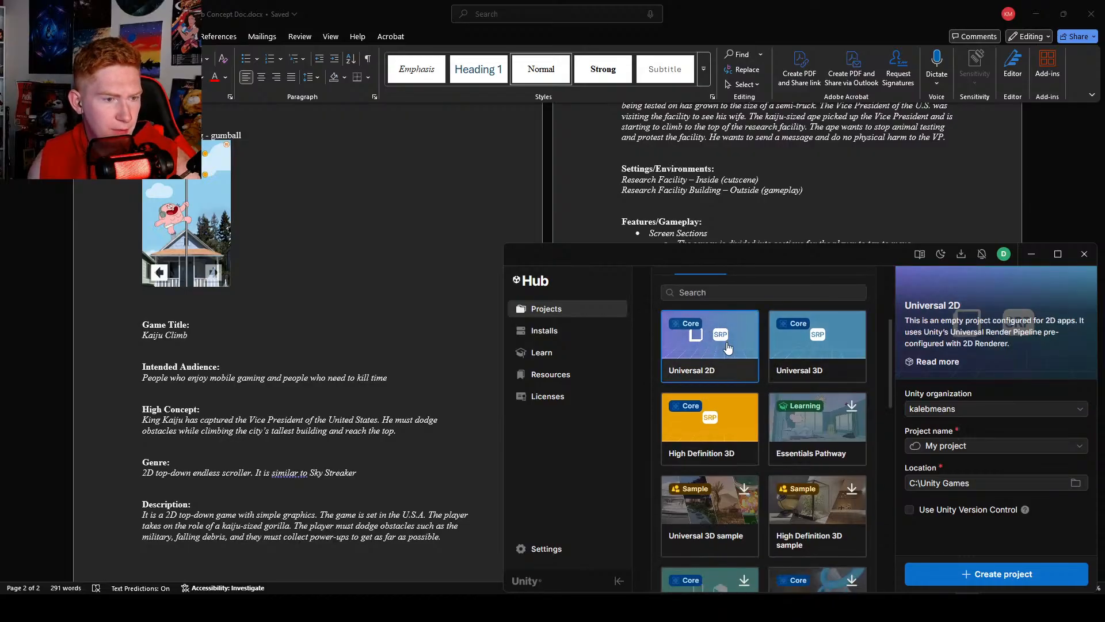
Step: Name the new project Kaiju Climb and keep C:\Unity Games as its location
click(1002, 445)
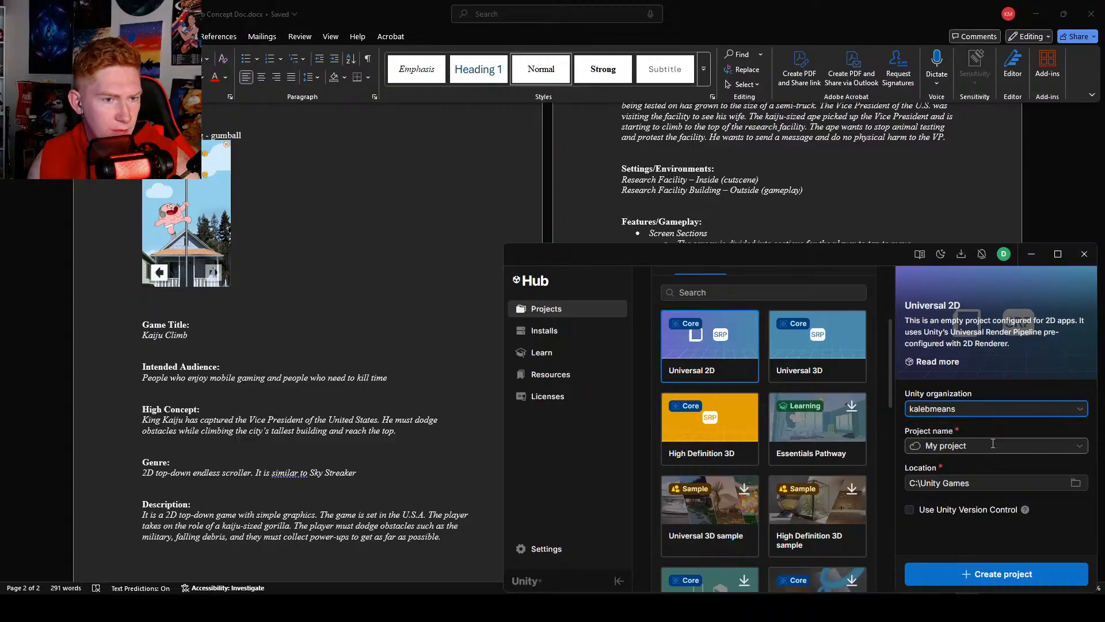
text(Kaiju)
text(Climb)
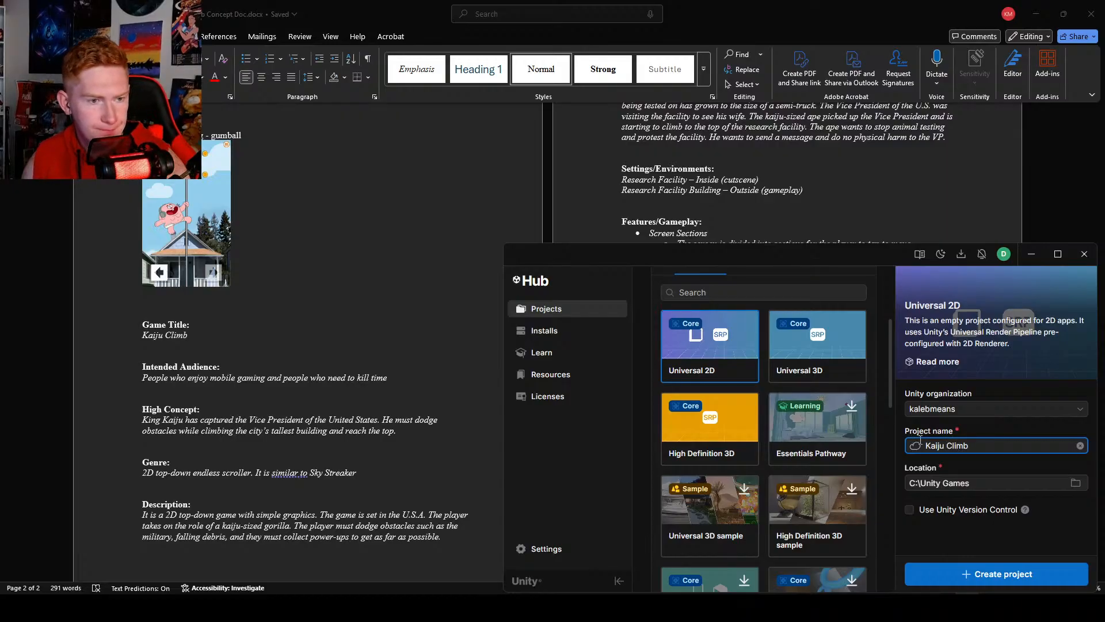
click(1076, 486)
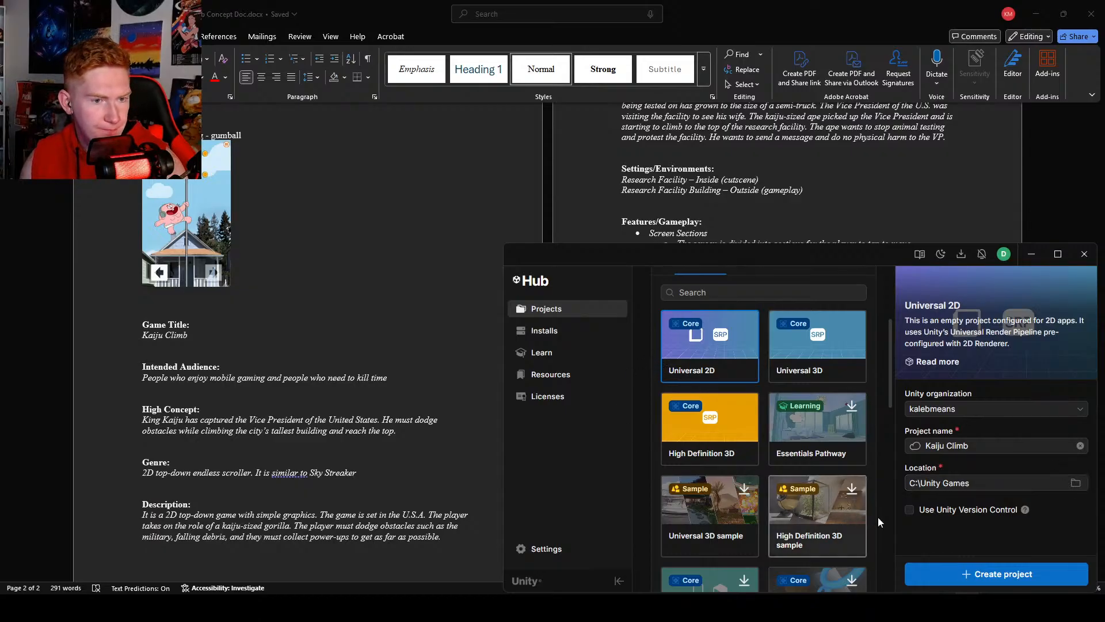
click(910, 510)
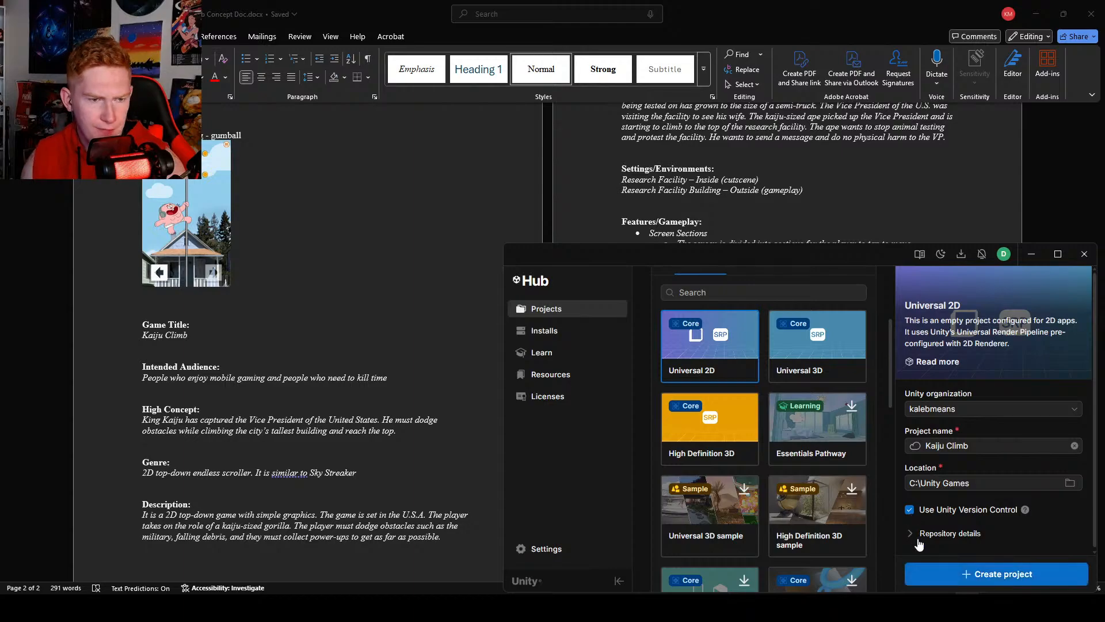
scroll(997, 496, down, 2)
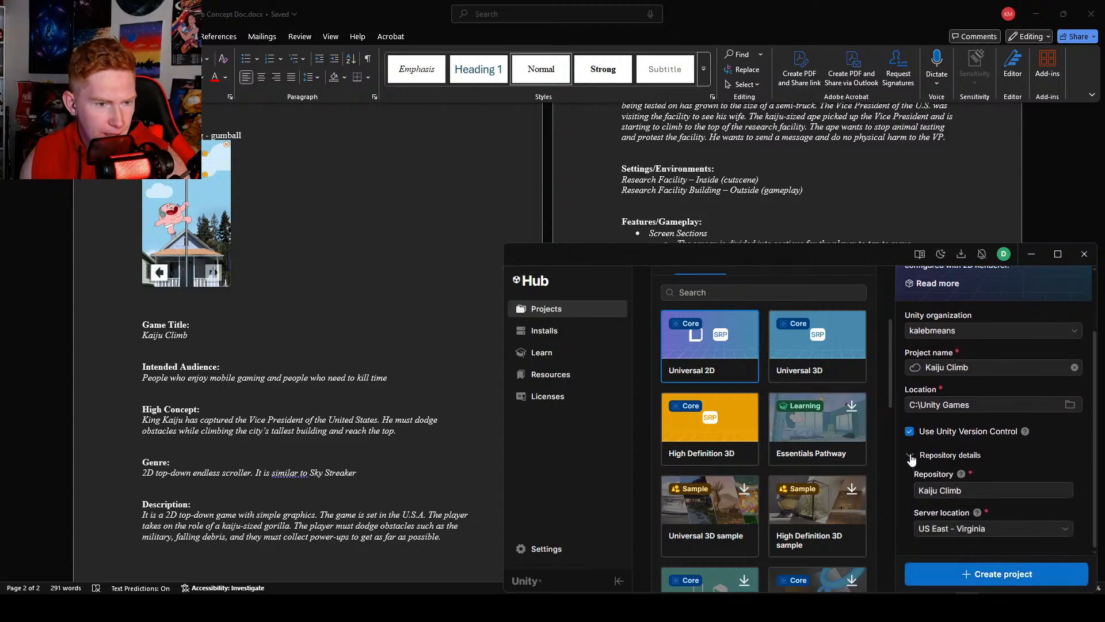
click(1034, 528)
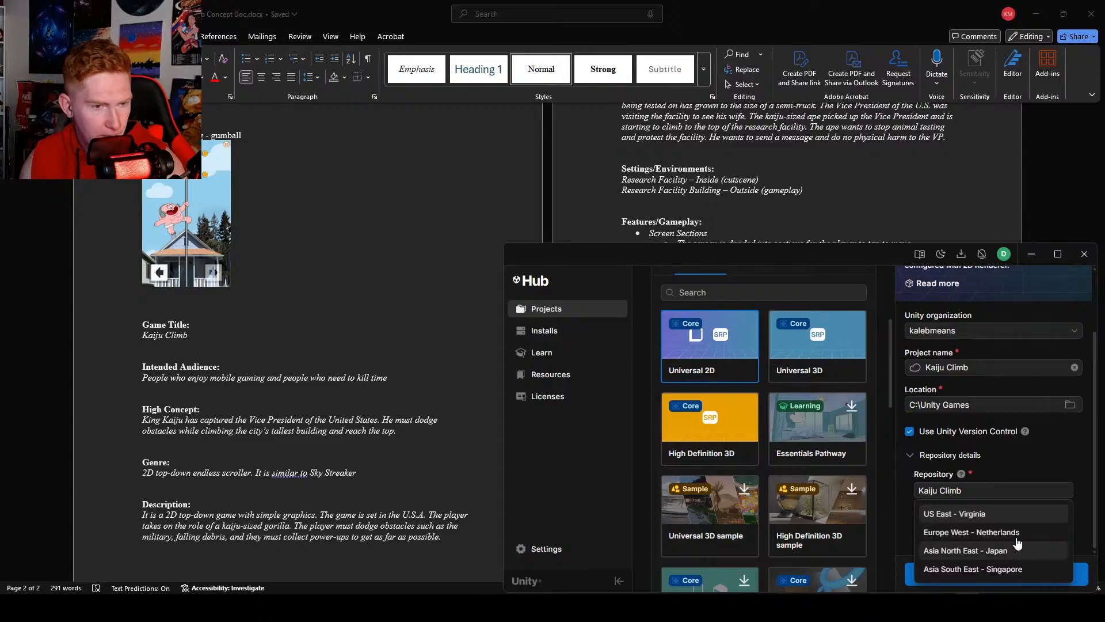
click(1035, 449)
click(909, 432)
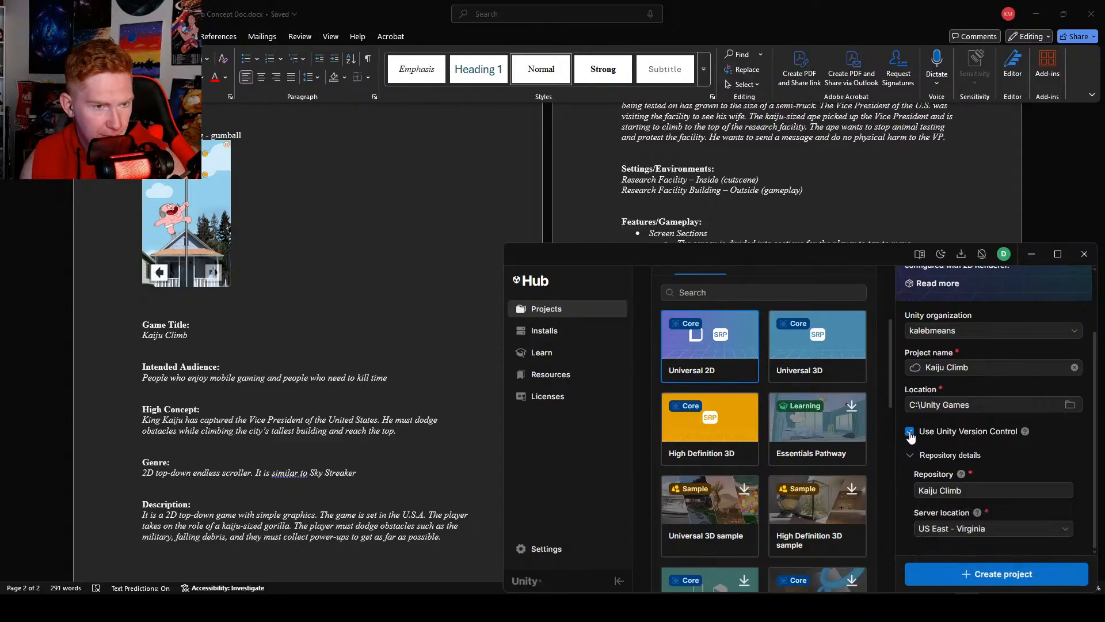
Step: Create the Kaiju Climb project with the chosen settings
click(997, 574)
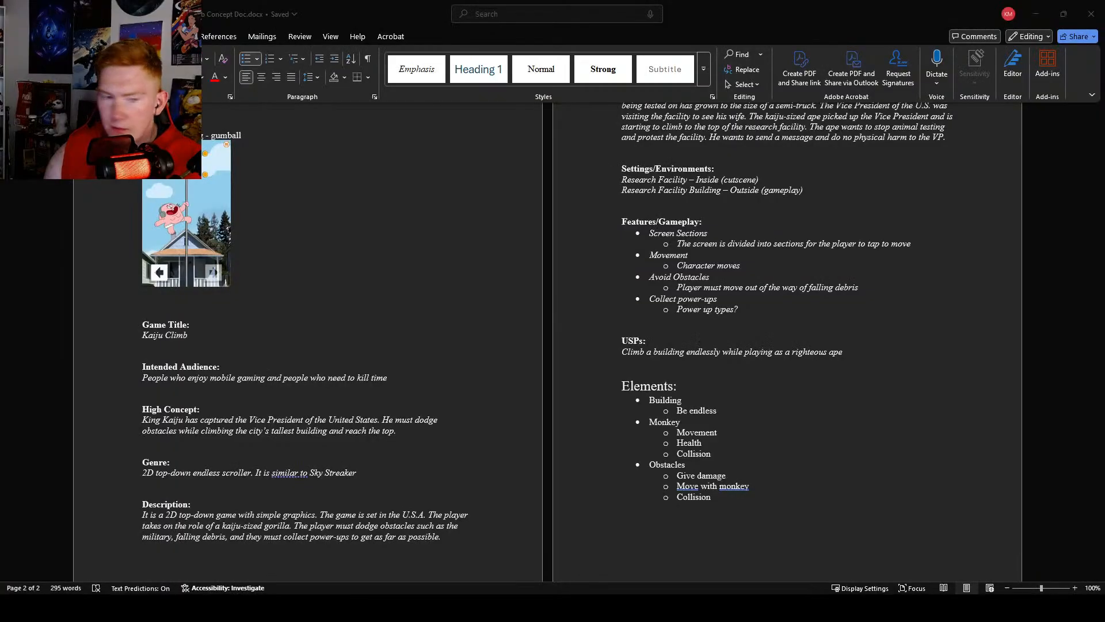
Step: Switch to the Word concept document and add a top-level bullet "Game Over Screen" after the Obstacles item in the Elements list
click(758, 502)
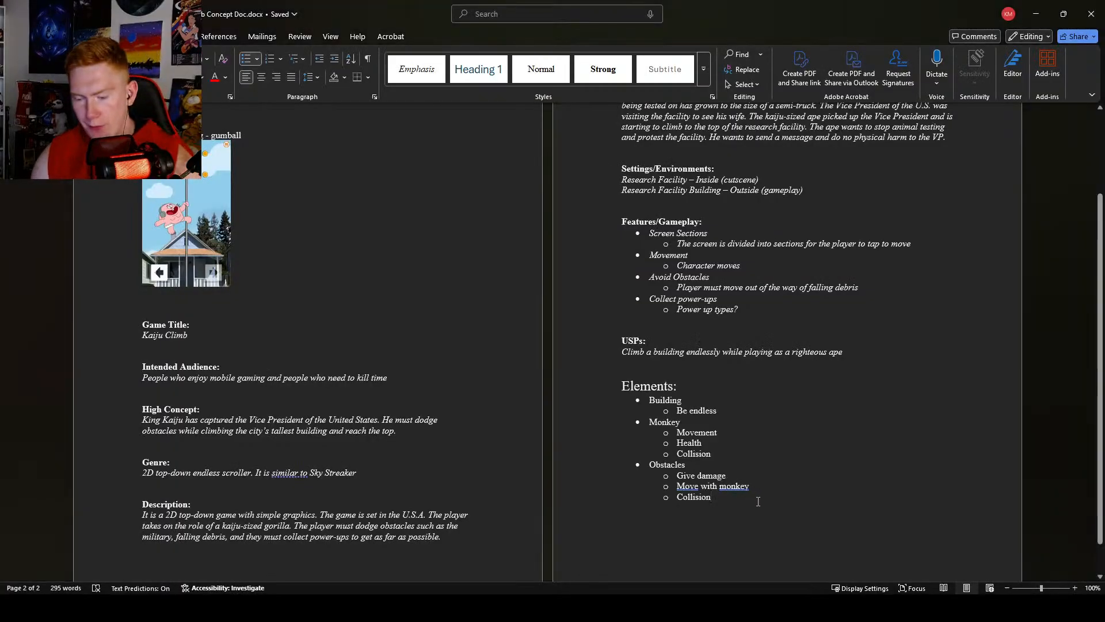
key(Return)
key(BackSpace)
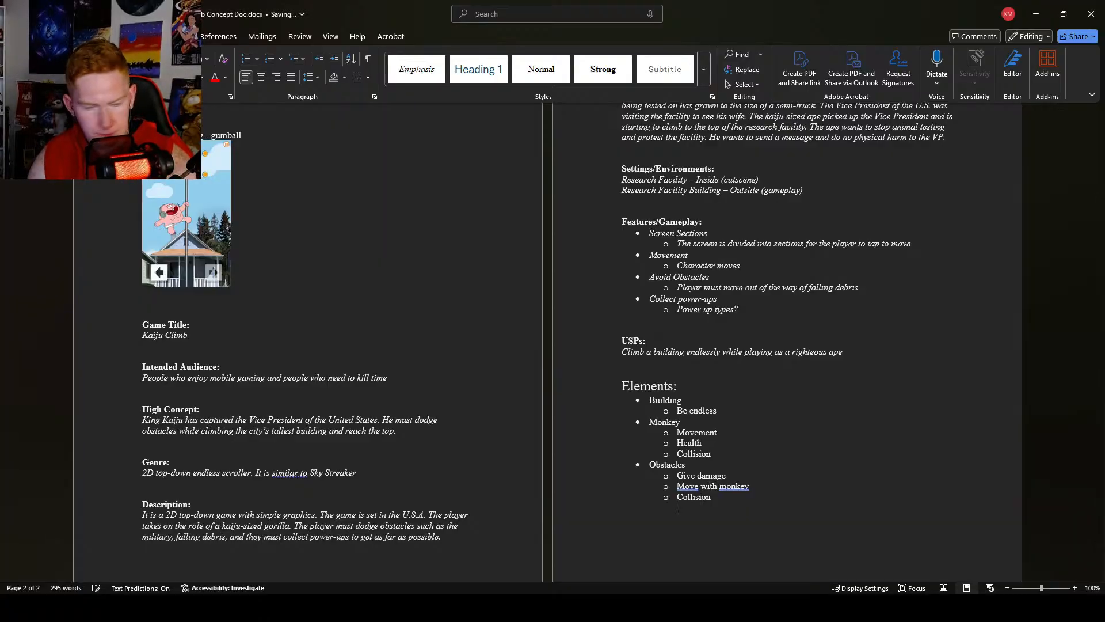
key(BackSpace)
key(Return)
key(Return)
text(Game Over Screen)
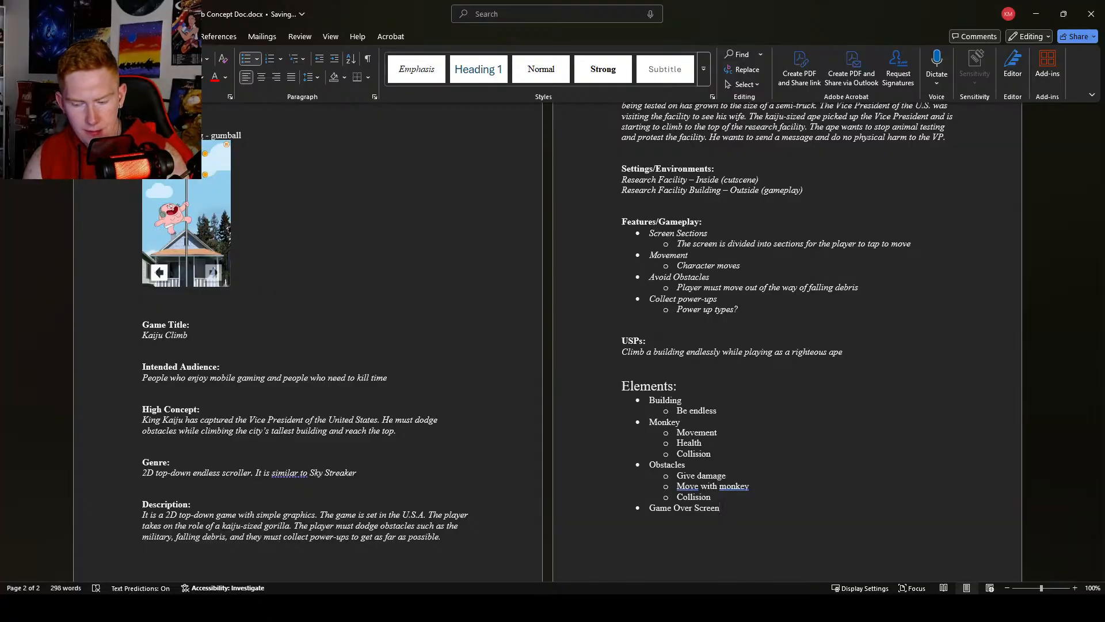
Step: Add the bullets "Main Menu Screen" and "High Score" to the Elements list, with "Current Score" as a sub-bullet under High Score
key(Return)
text(Main Menu Screen)
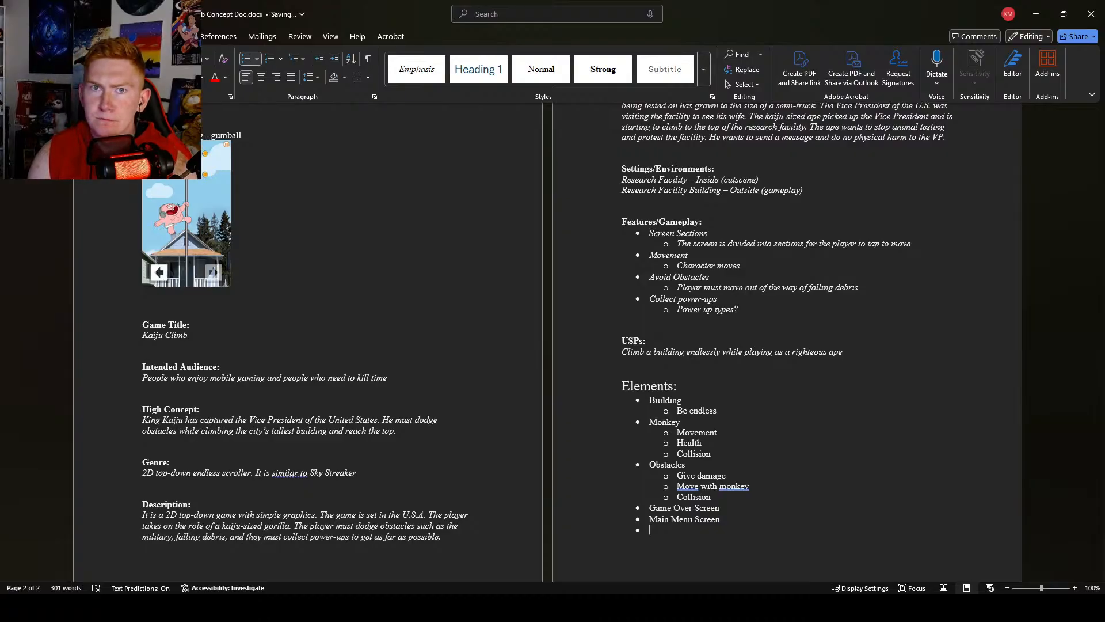
text(High Score )
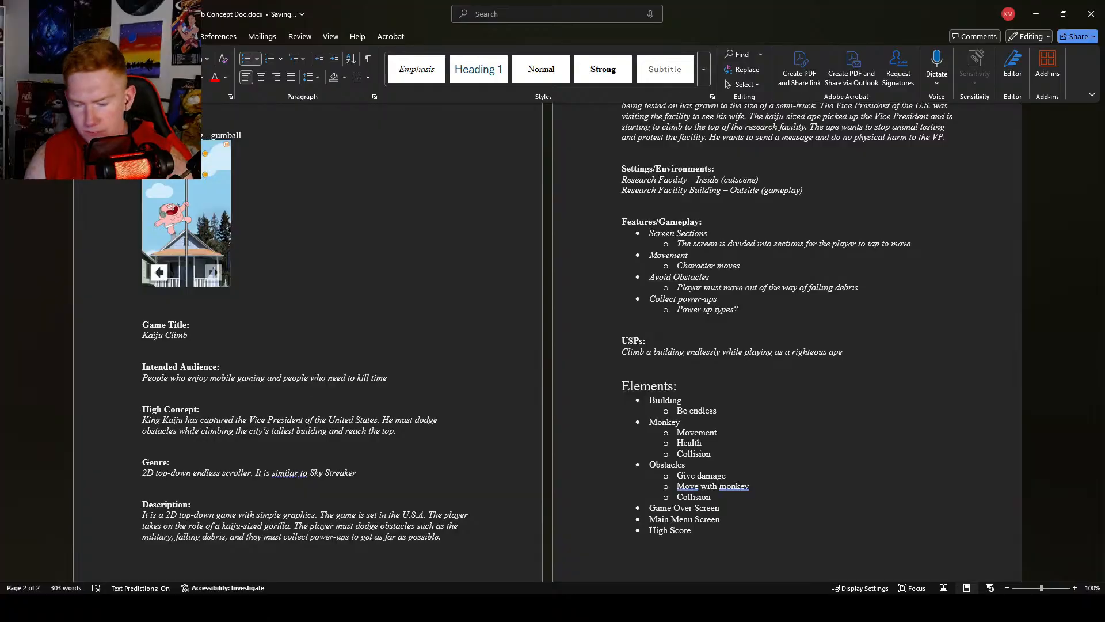
text(Current Score)
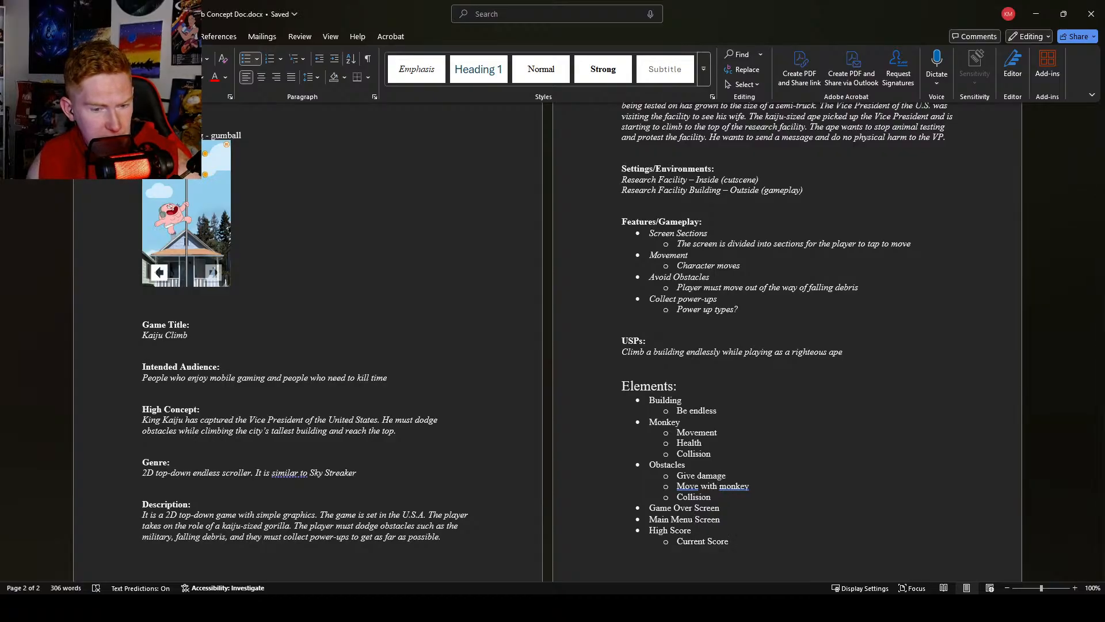
Step: Return to the beginning of the concept document and switch to the Unity editor
key(alt+Tab)
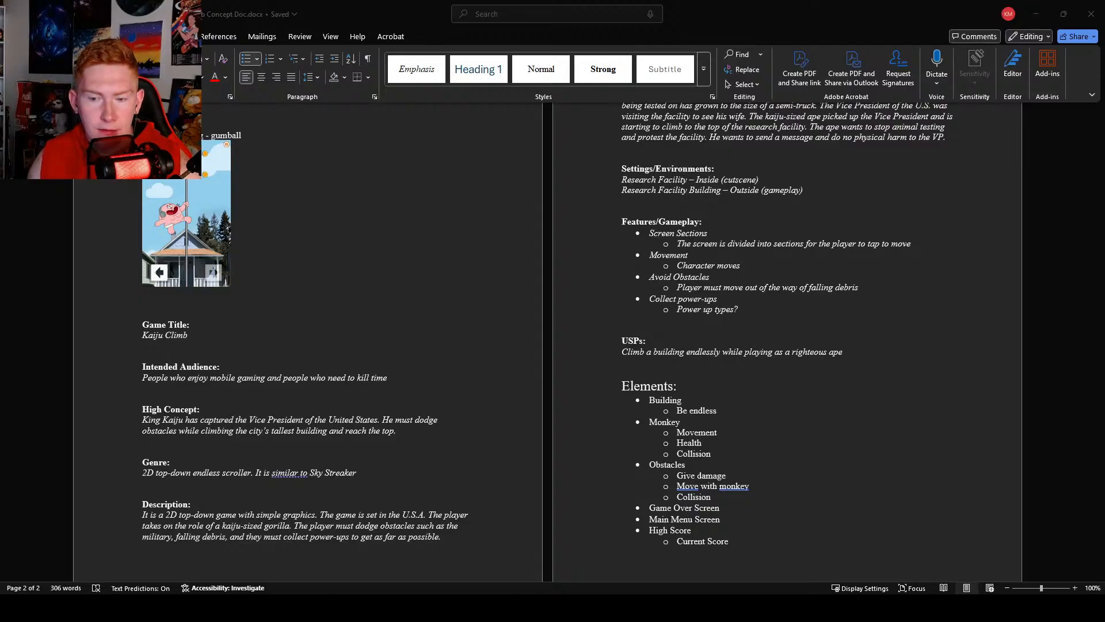
double_click(582, 17)
double_click(729, 22)
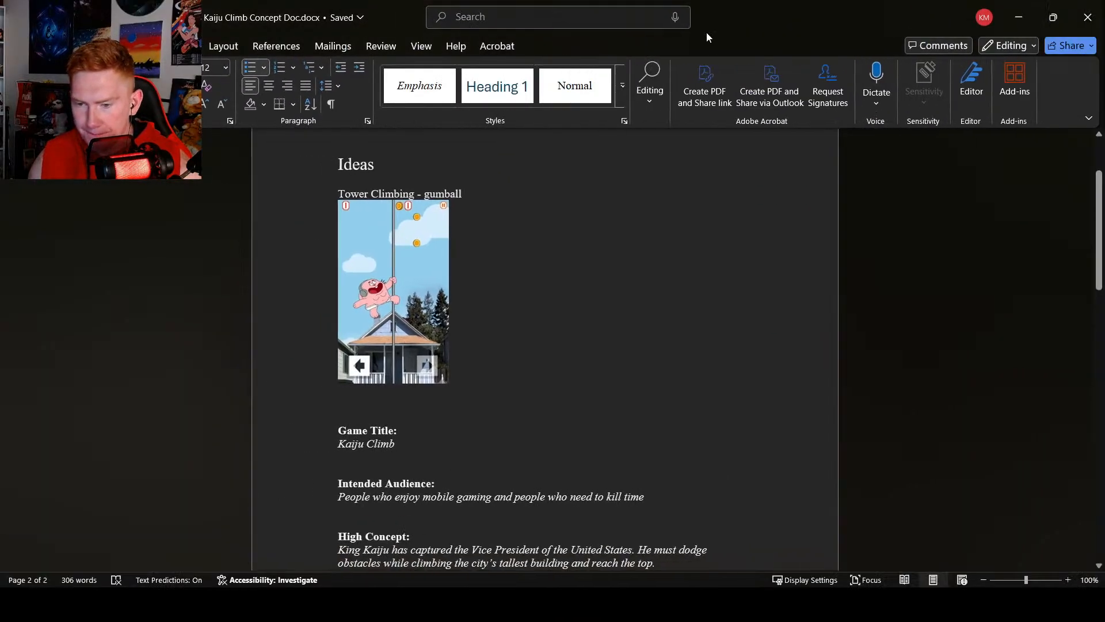
scroll(616, 252, up, 2)
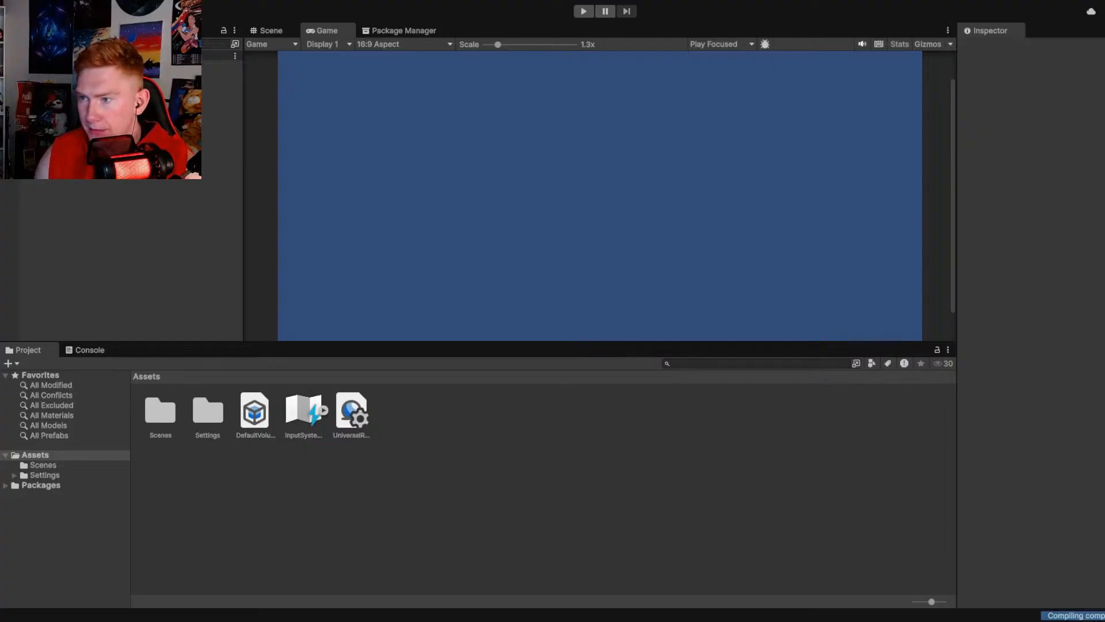
key(alt+Tab)
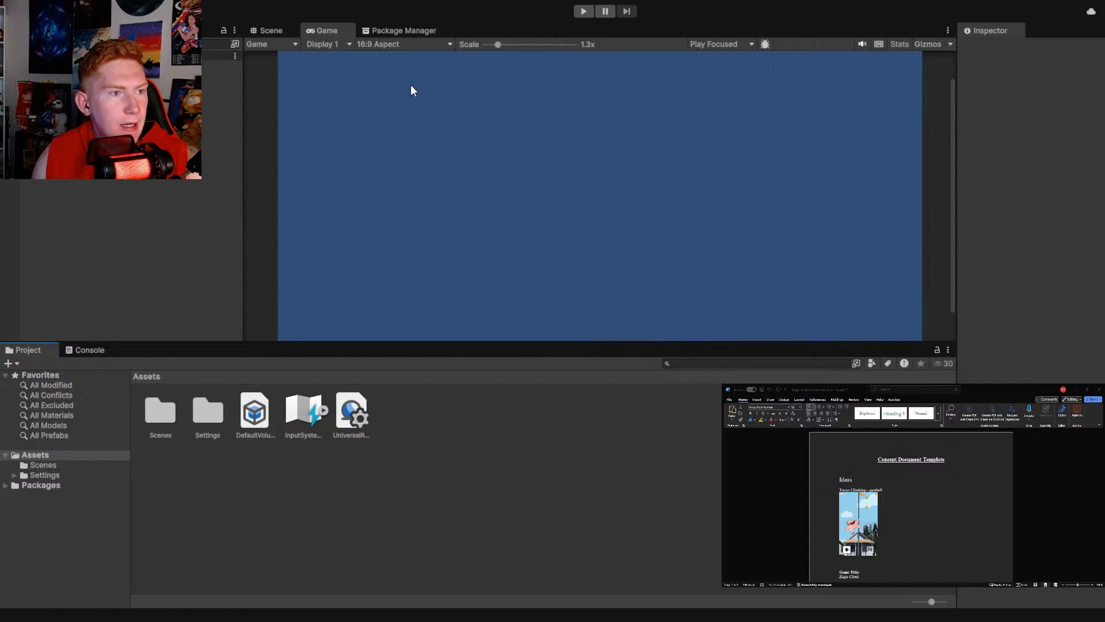
Step: Compare the camera area in the Scene view with the Game view of the empty project
click(274, 27)
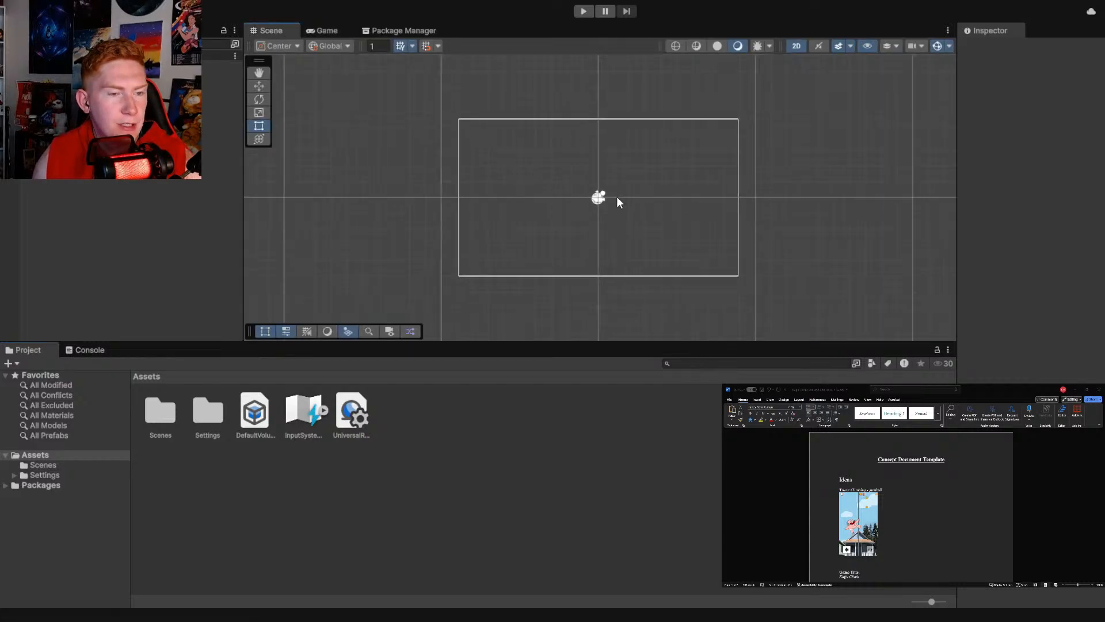
scroll(622, 205, up, 5)
middle_drag(616, 170, 655, 185)
scroll(655, 185, down, 5)
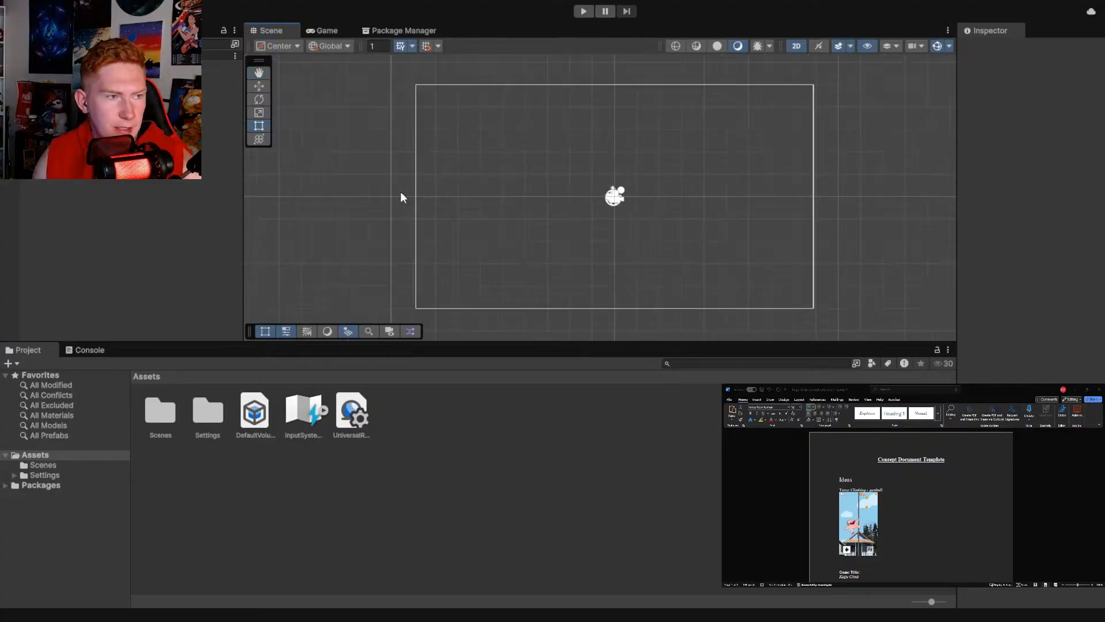
click(336, 29)
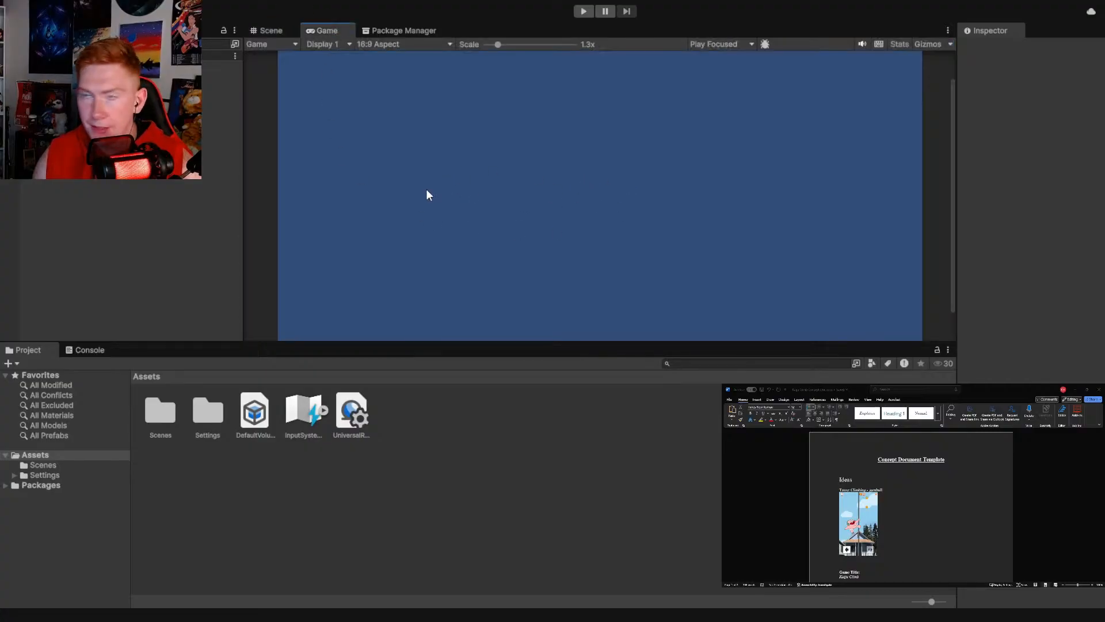
click(263, 32)
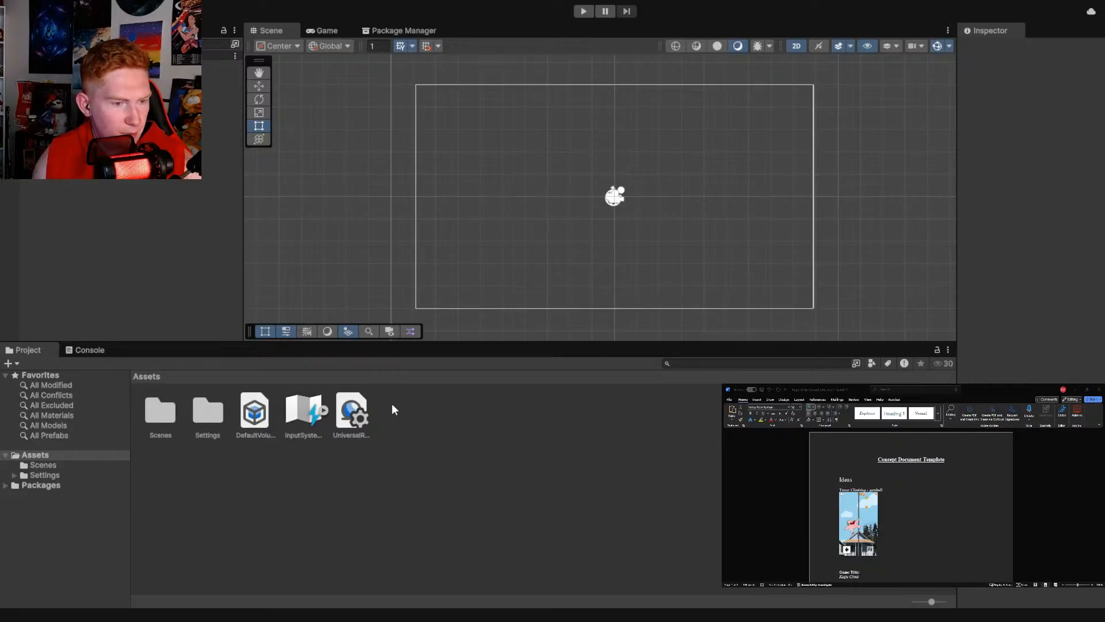
Step: Place a Square sprite near the centre of the scene and name it Building
key(ctrl+z)
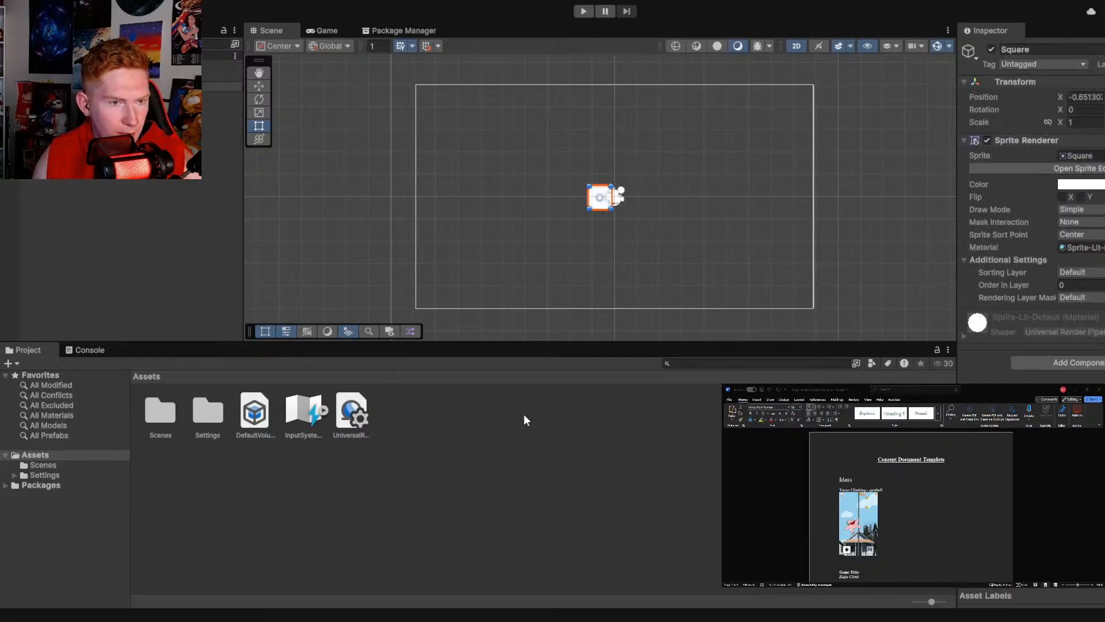
scroll(541, 276, up, 3)
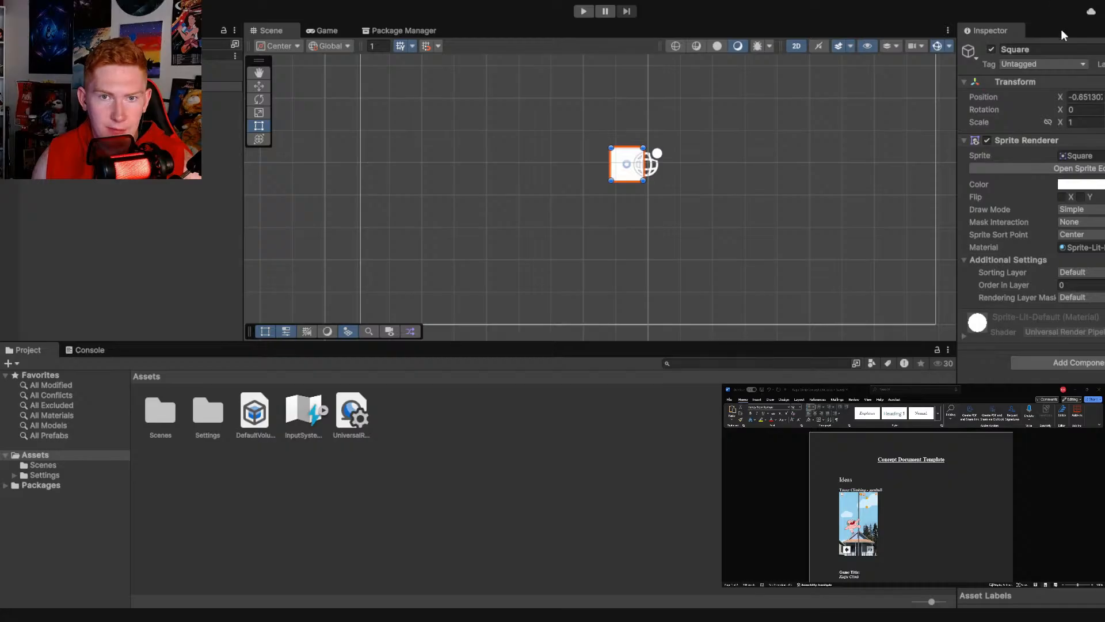
click(1046, 49)
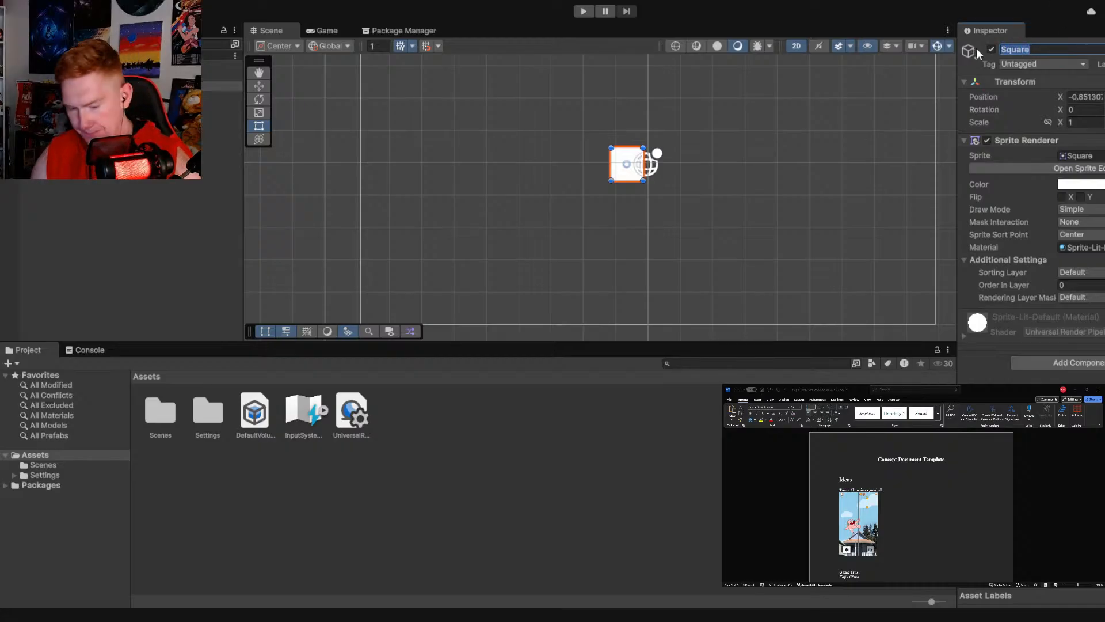
text(Building)
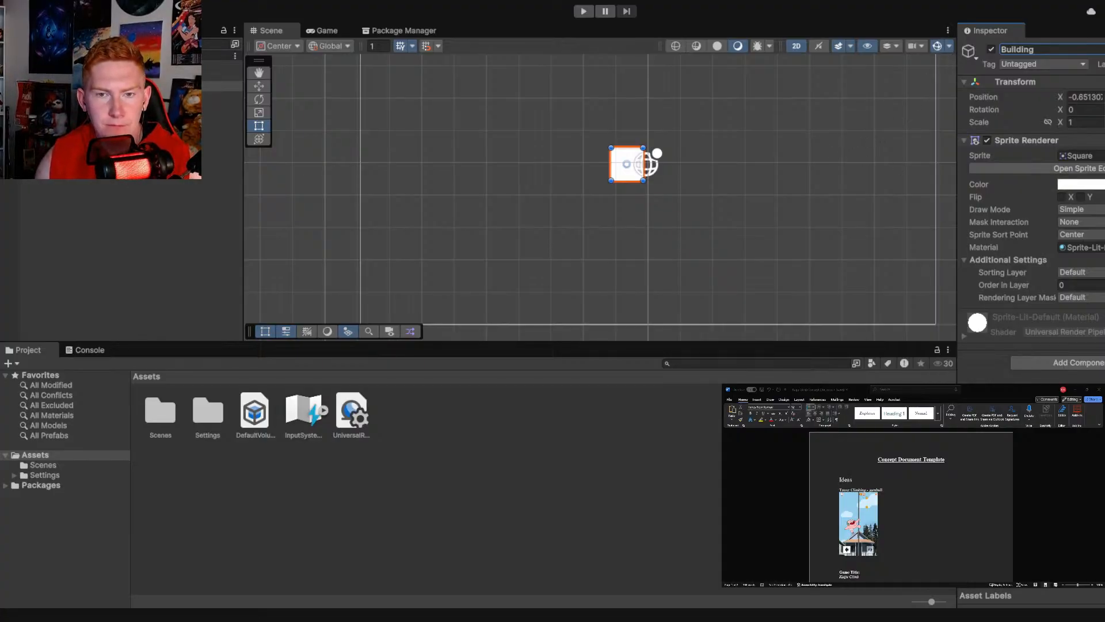
Step: Colour the Building sprite teal and set its X scale to 10
click(1097, 185)
click(1069, 291)
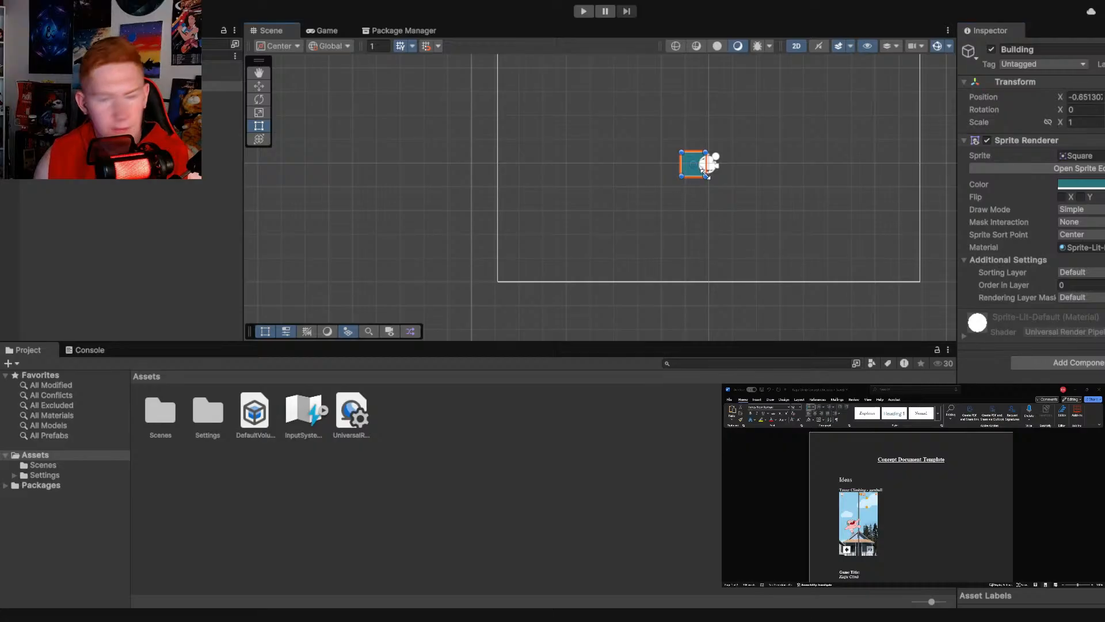
click(1085, 122)
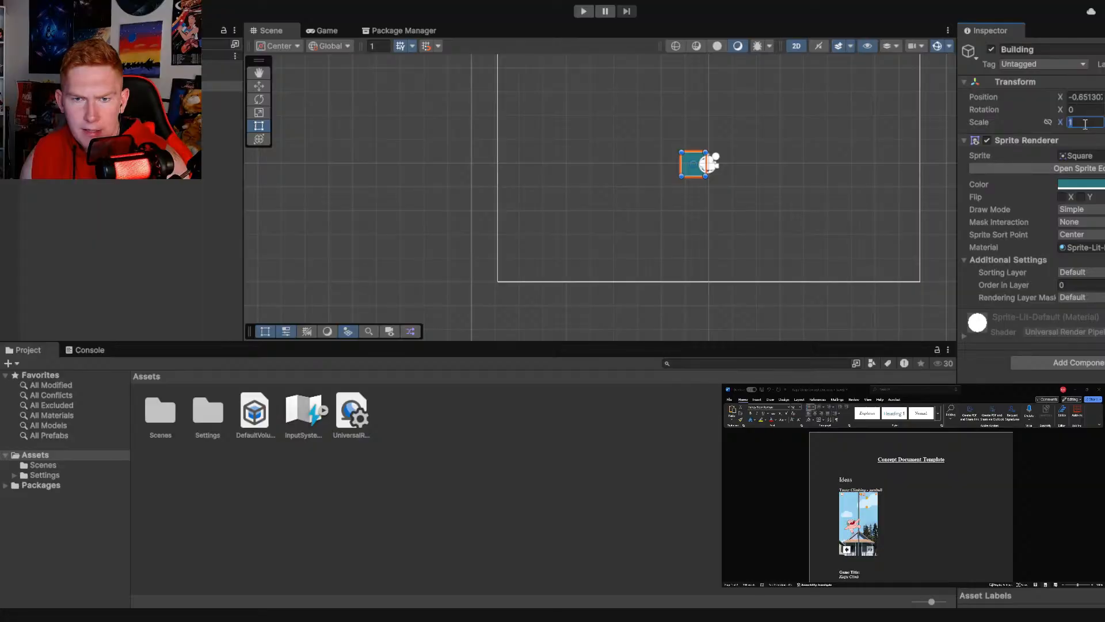
text(10)
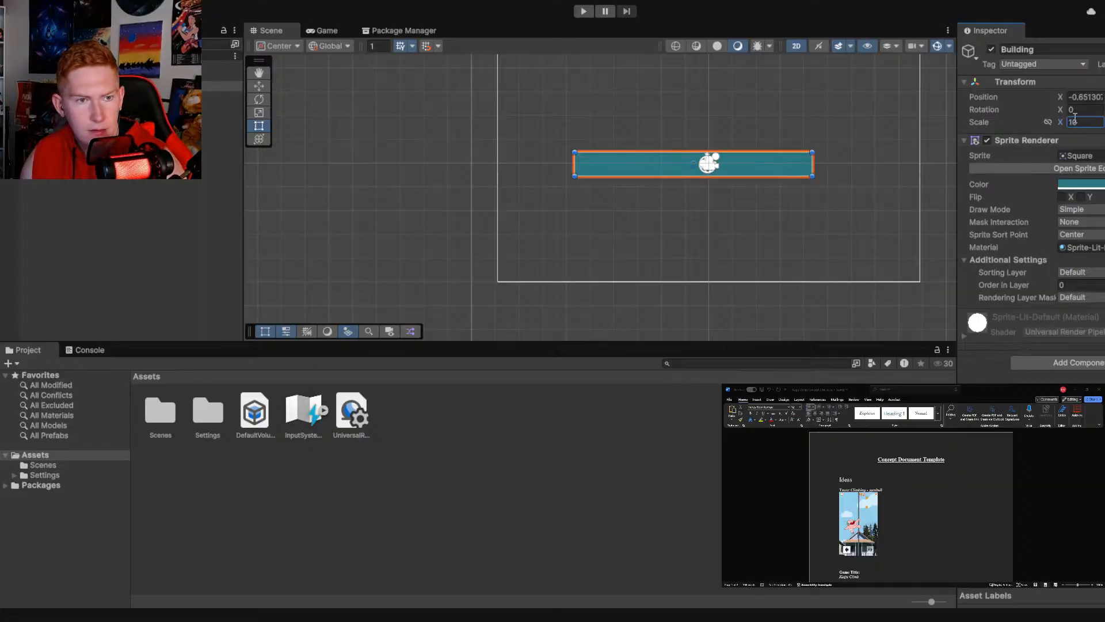
Step: Set the Building sprite's X scale to 20, centre it on the camera area and make it about twice as tall
double_click(1097, 126)
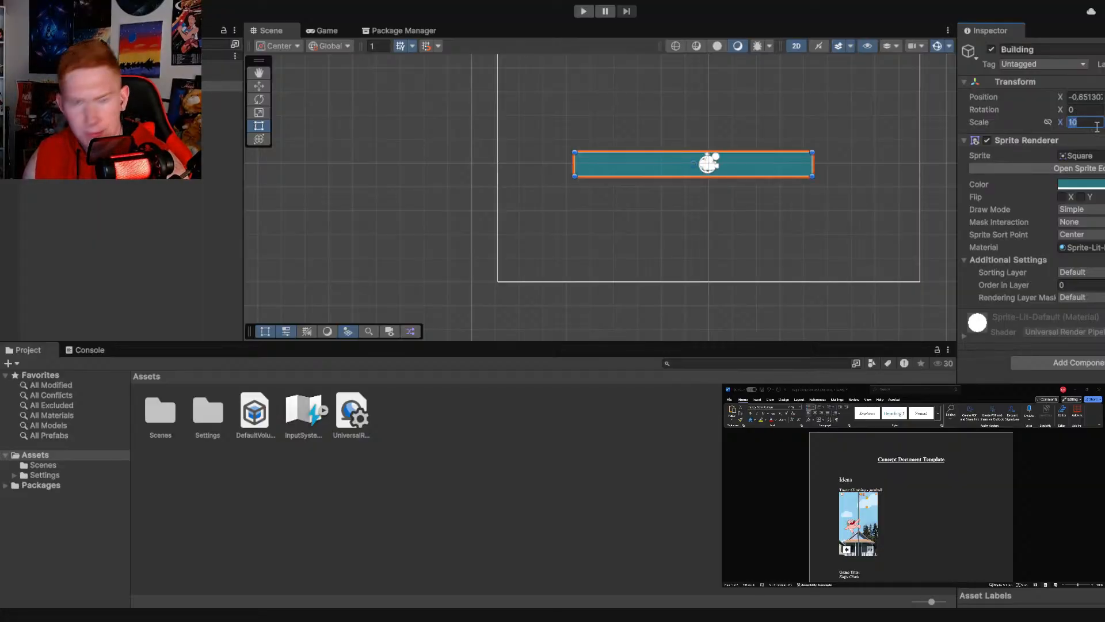
key(BackSpace)
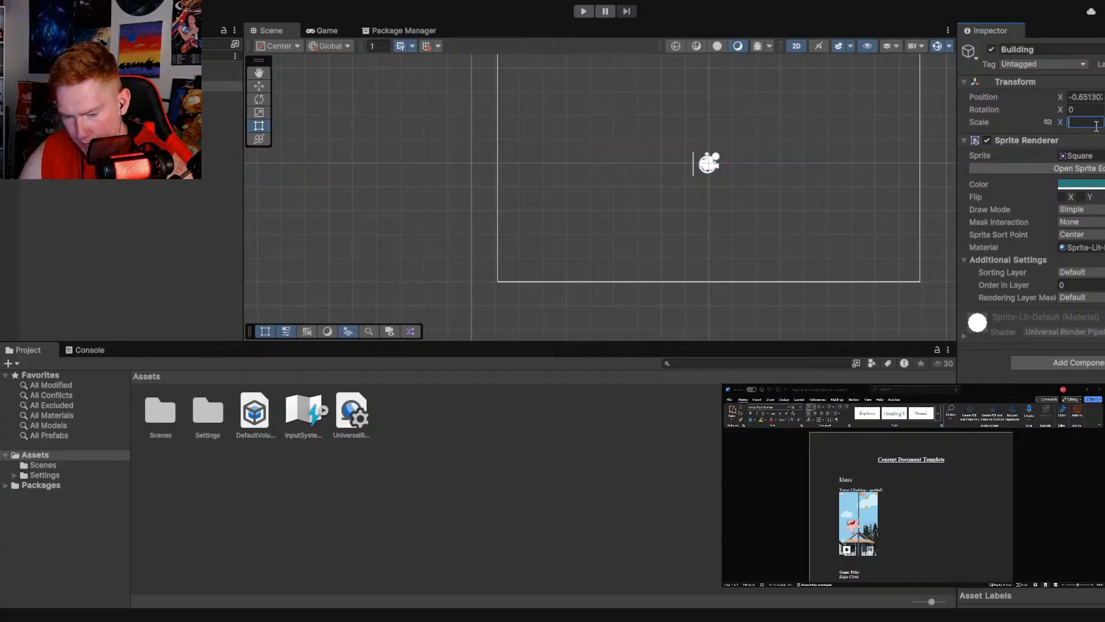
text(20)
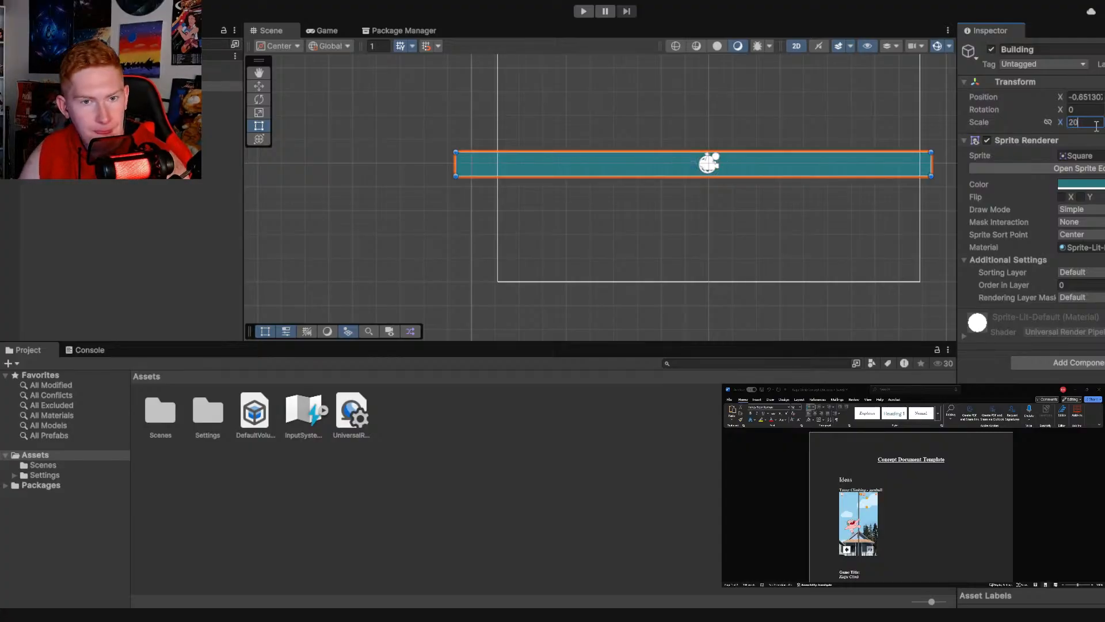
drag(840, 172, 858, 165)
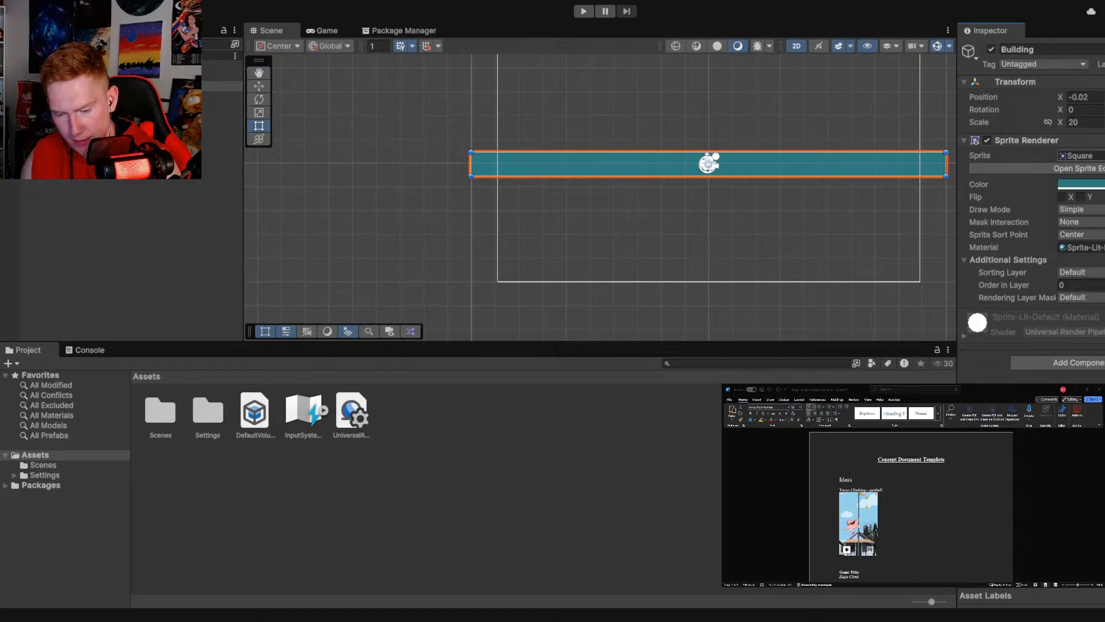
alt+drag(778, 176, 779, 185)
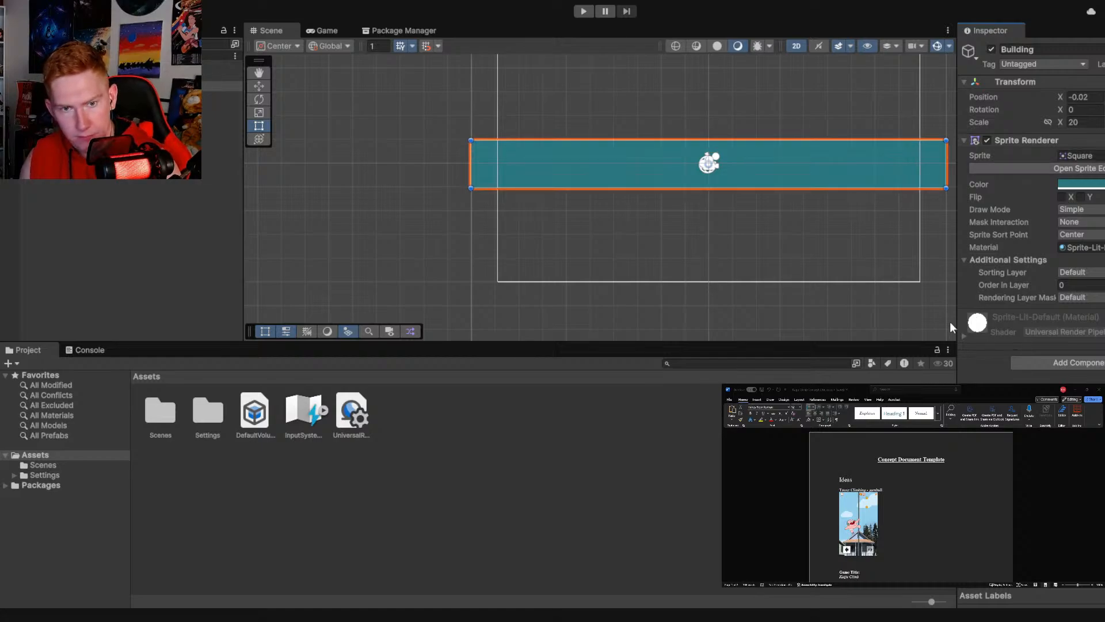
scroll(778, 184, down, 3)
scroll(780, 186, down, 1)
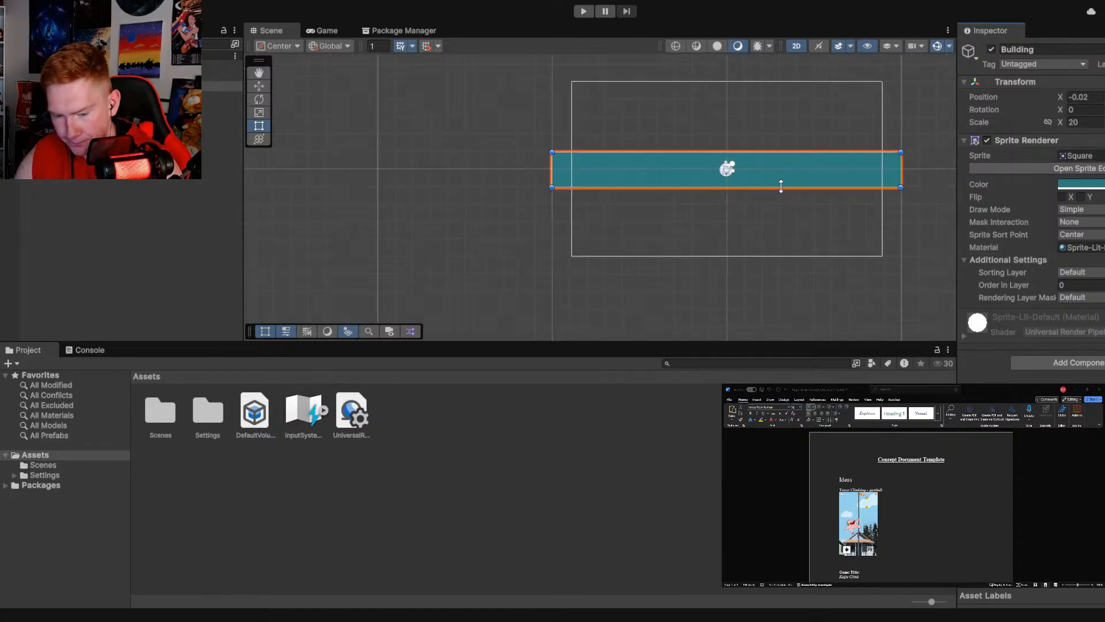
key(BackSpace)
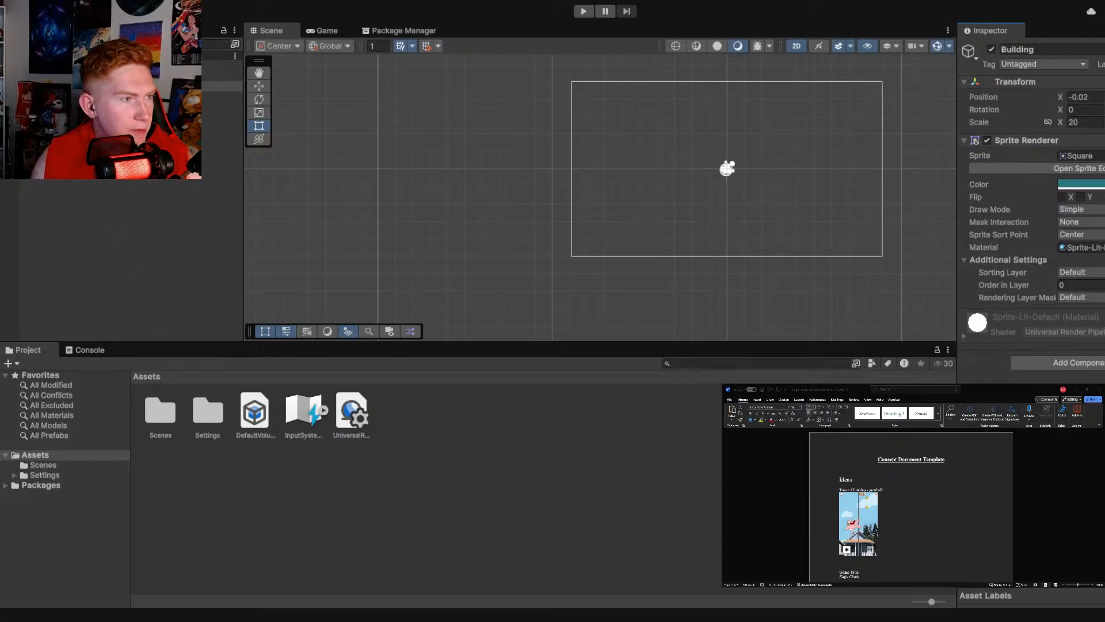
Step: Examine the camera area around the scene centre in the Scene view and check what the Game view shows
scroll(754, 193, up, 5)
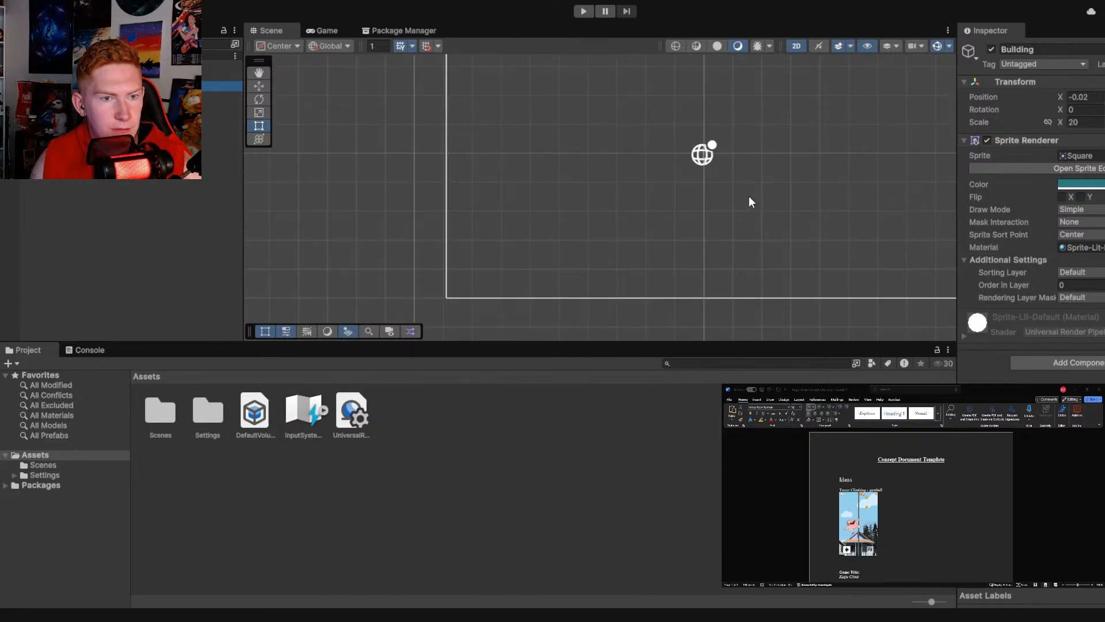
scroll(746, 238, down, 5)
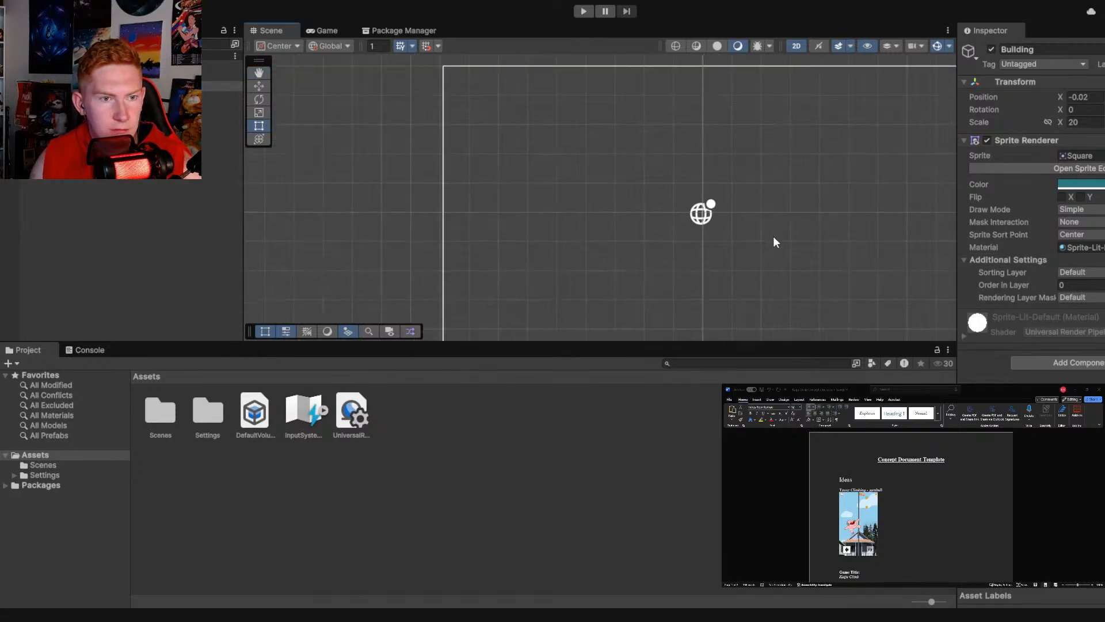
middle_drag(779, 239, 772, 225)
click(335, 28)
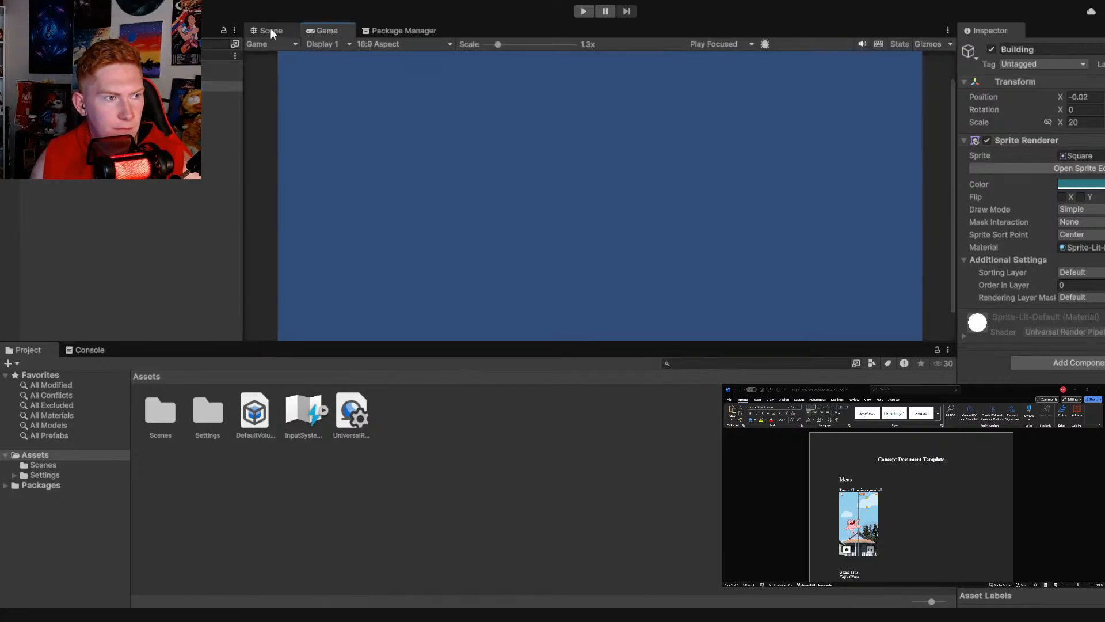
click(273, 30)
click(115, 85)
scroll(257, 167, down, 2)
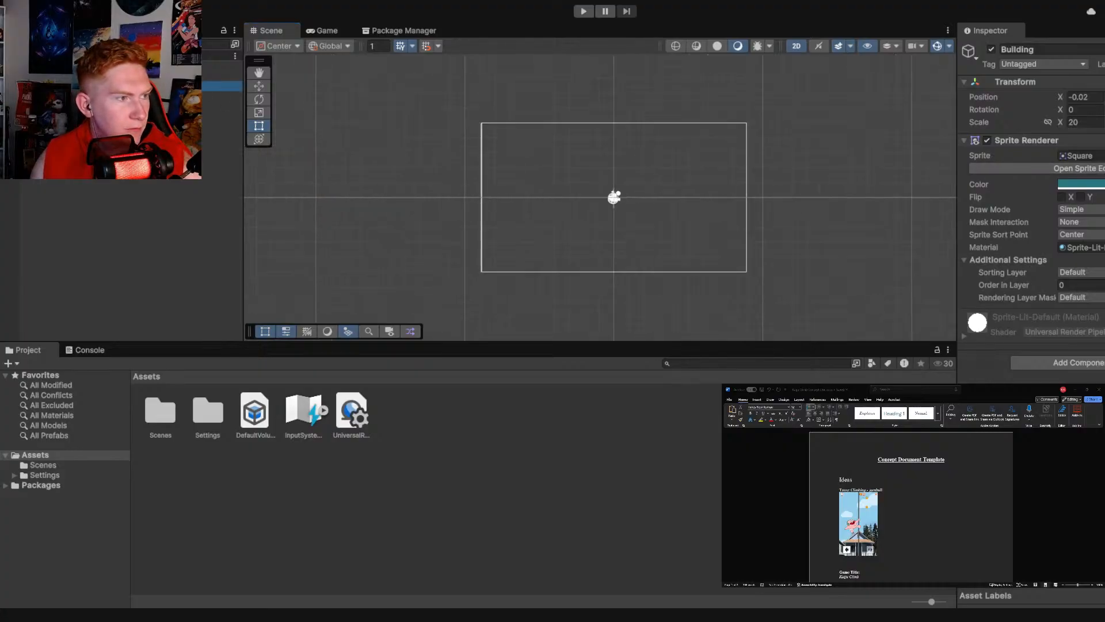
scroll(493, 185, up, 4)
scroll(512, 205, up, 1)
scroll(512, 205, down, 3)
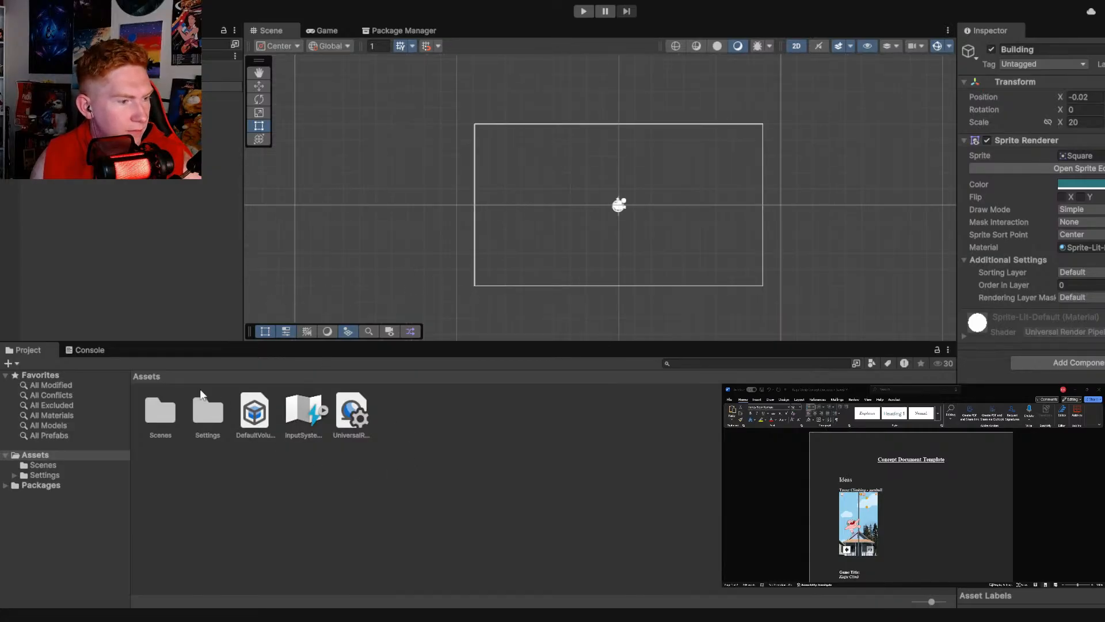
Step: Delete the Building object and add a new blue Square sprite near the centre of the scene
click(115, 86)
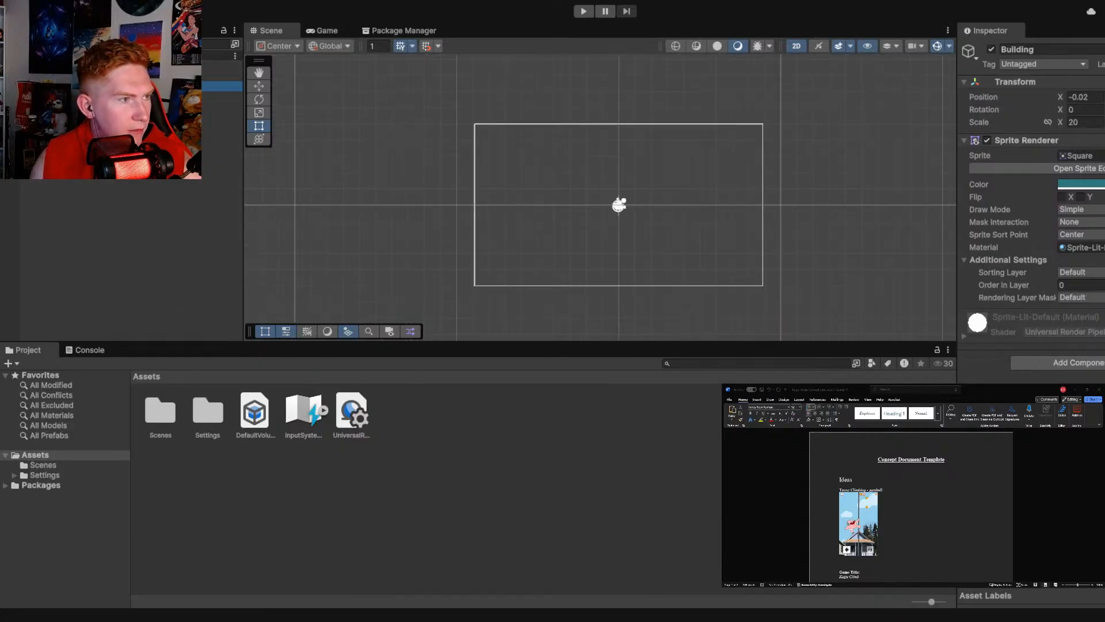
click(130, 181)
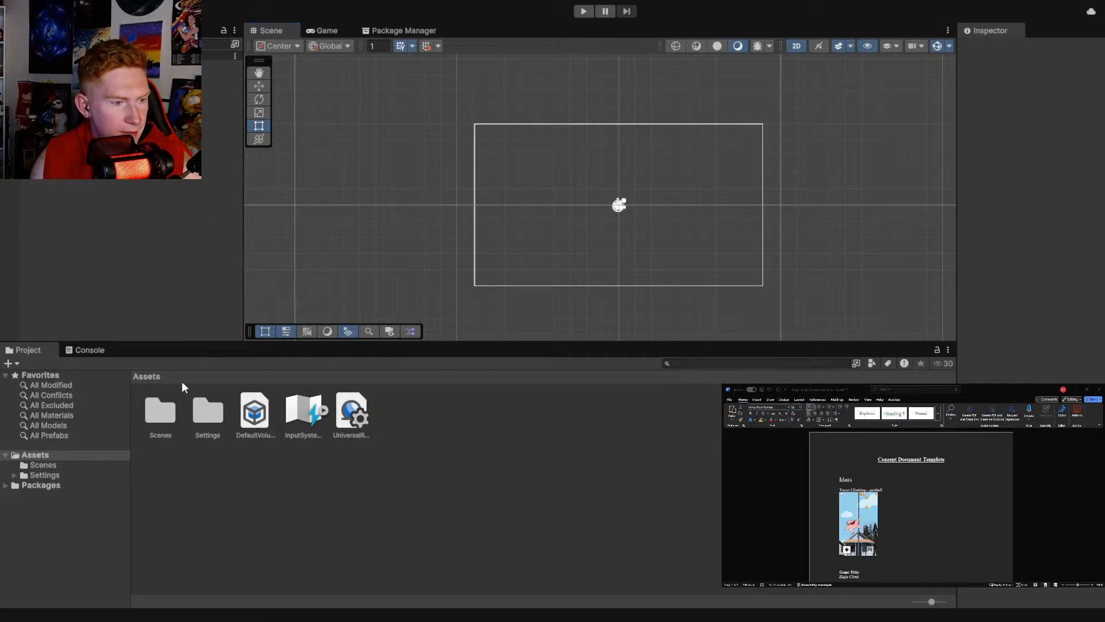
click(531, 400)
click(1094, 185)
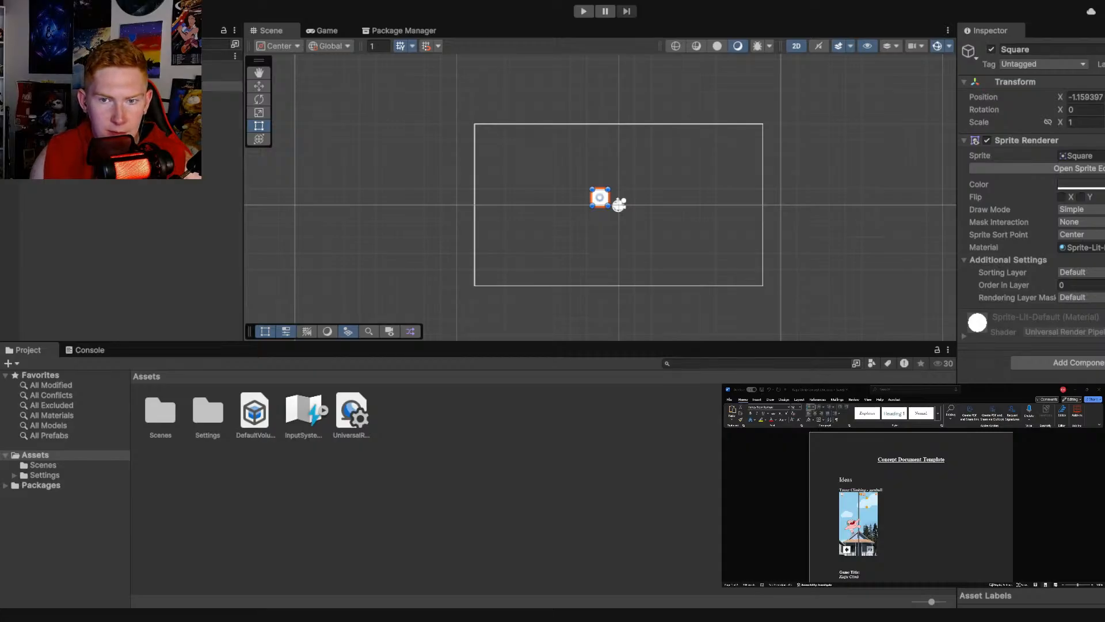
drag(985, 362, 1050, 334)
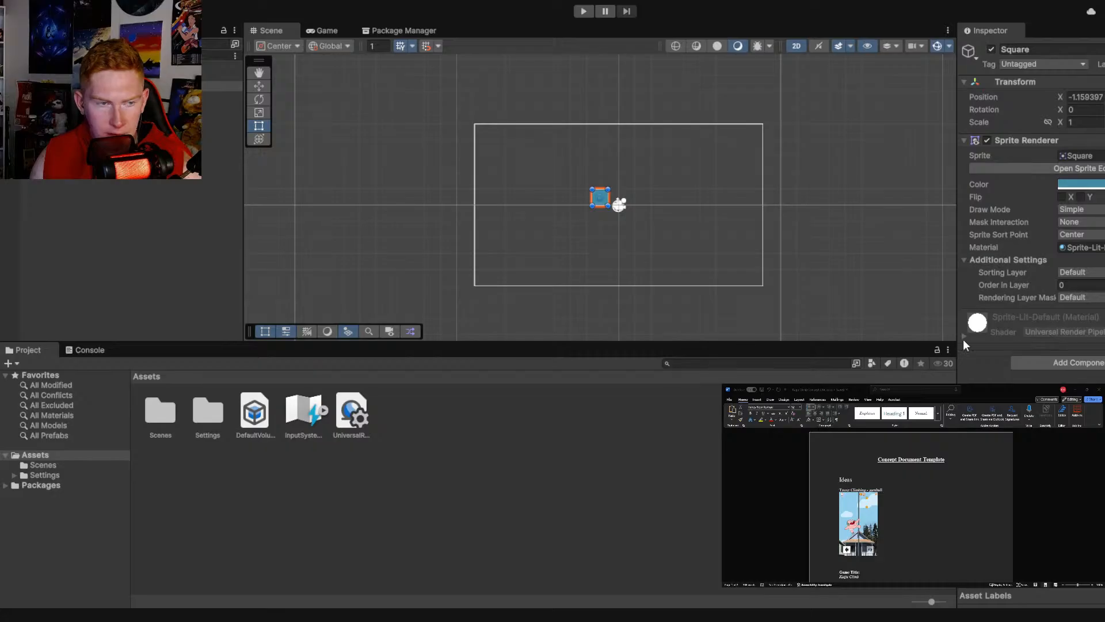
Step: Set the blue square's X scale to 20 and its Y scale to 50
click(1090, 123)
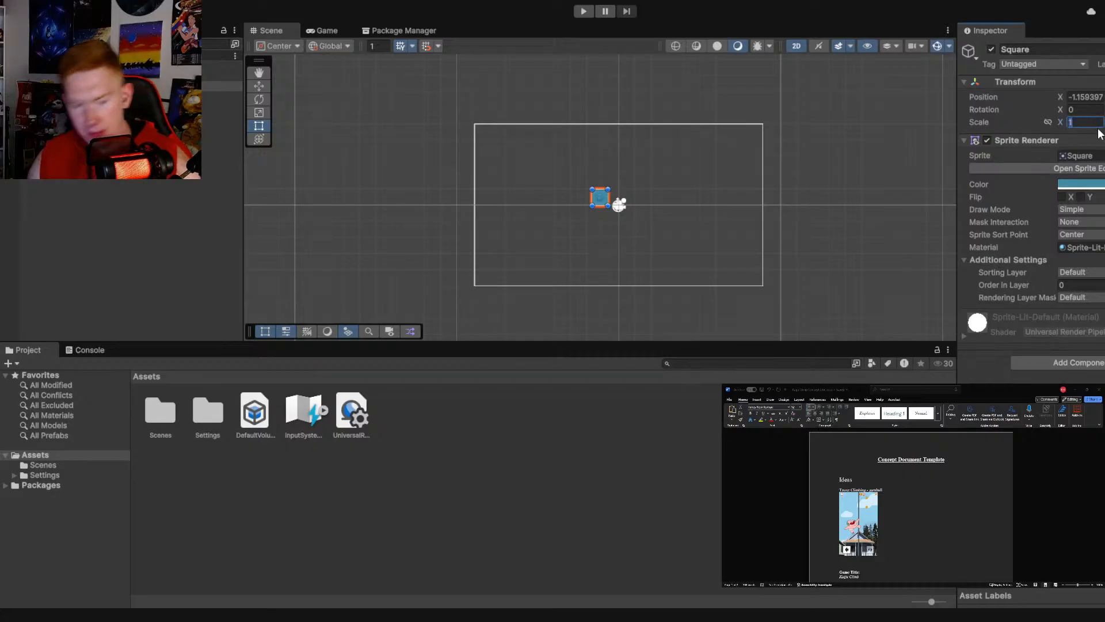
text(20)
key(Return)
text(20)
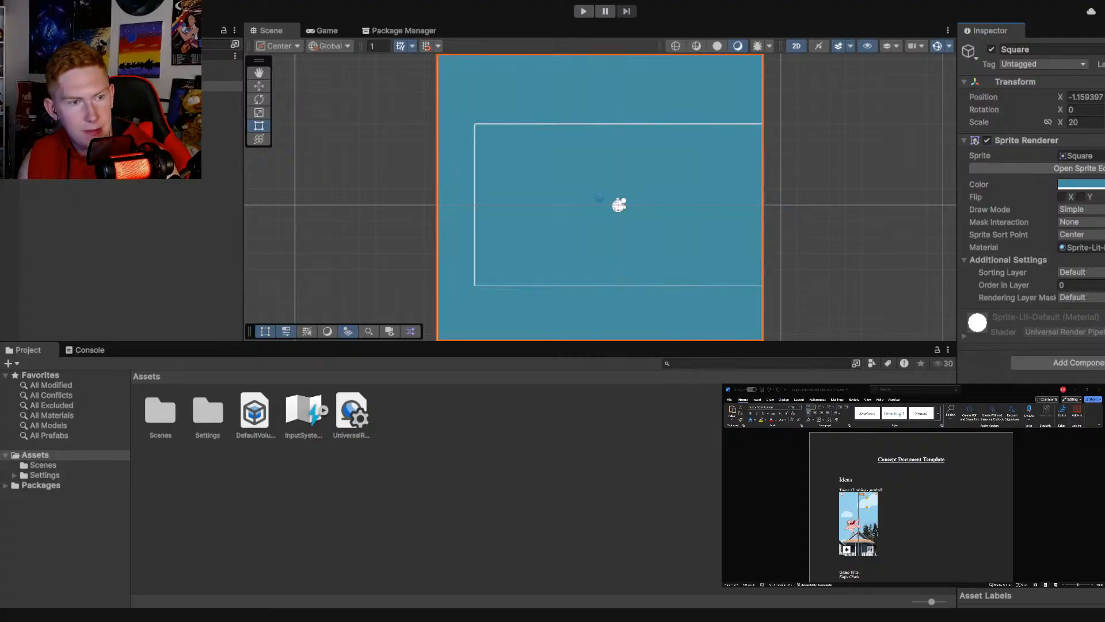
scroll(714, 158, down, 3)
scroll(712, 154, down, 1)
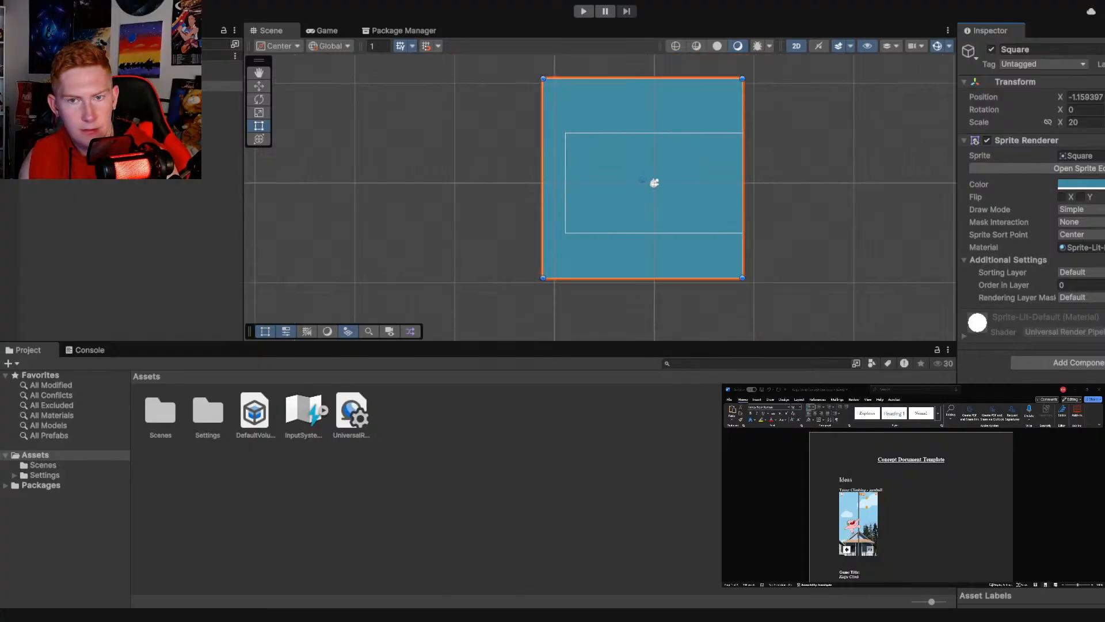
text(50)
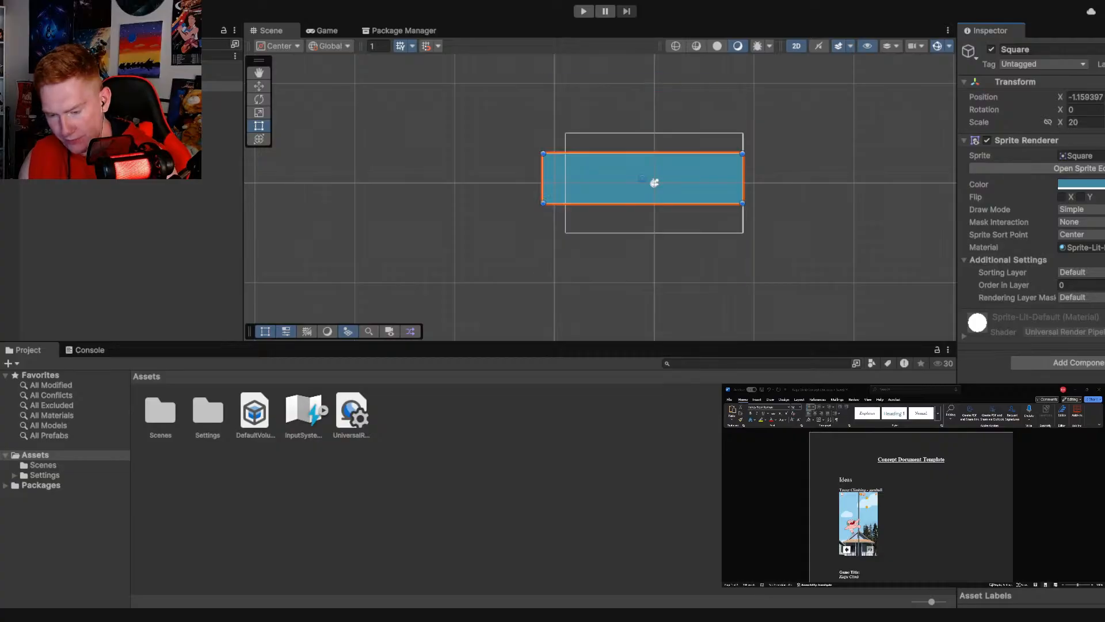
scroll(826, 146, down, 8)
scroll(811, 159, down, 3)
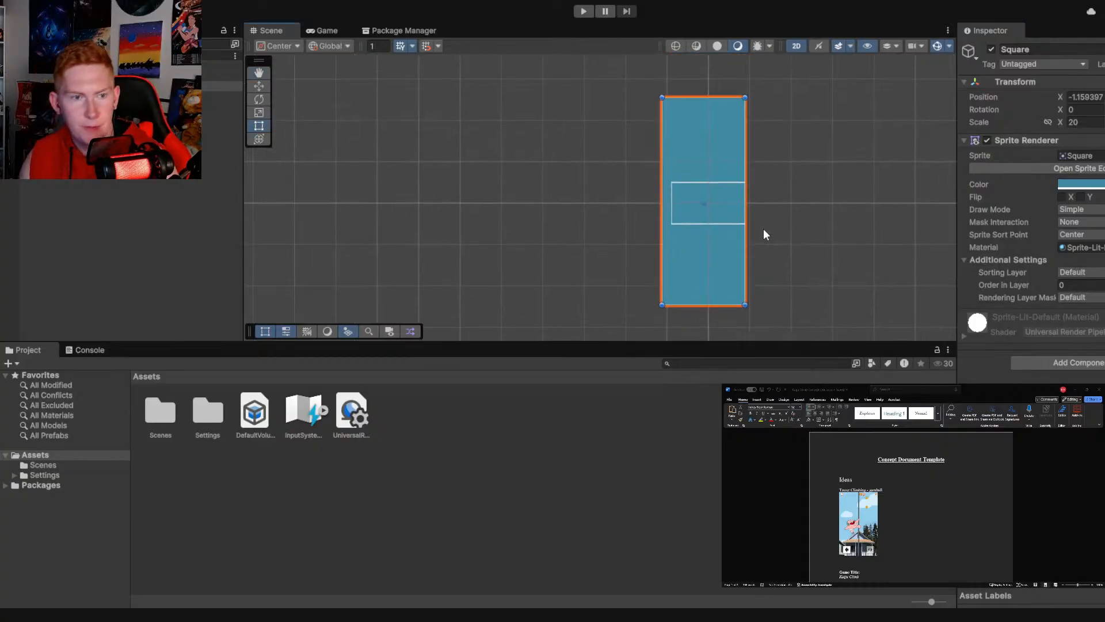
Step: Centre the tall blue square horizontally on the camera area with its lower end just below the frame, and check it in the Game view
drag(723, 264, 730, 200)
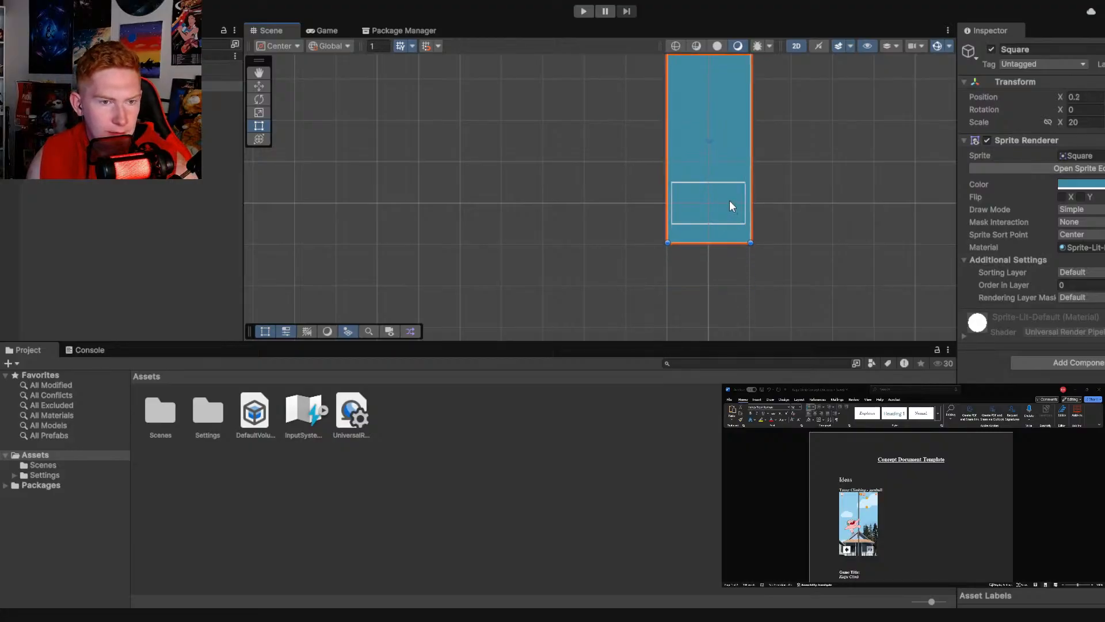
scroll(717, 250, up, 2)
scroll(718, 253, up, 4)
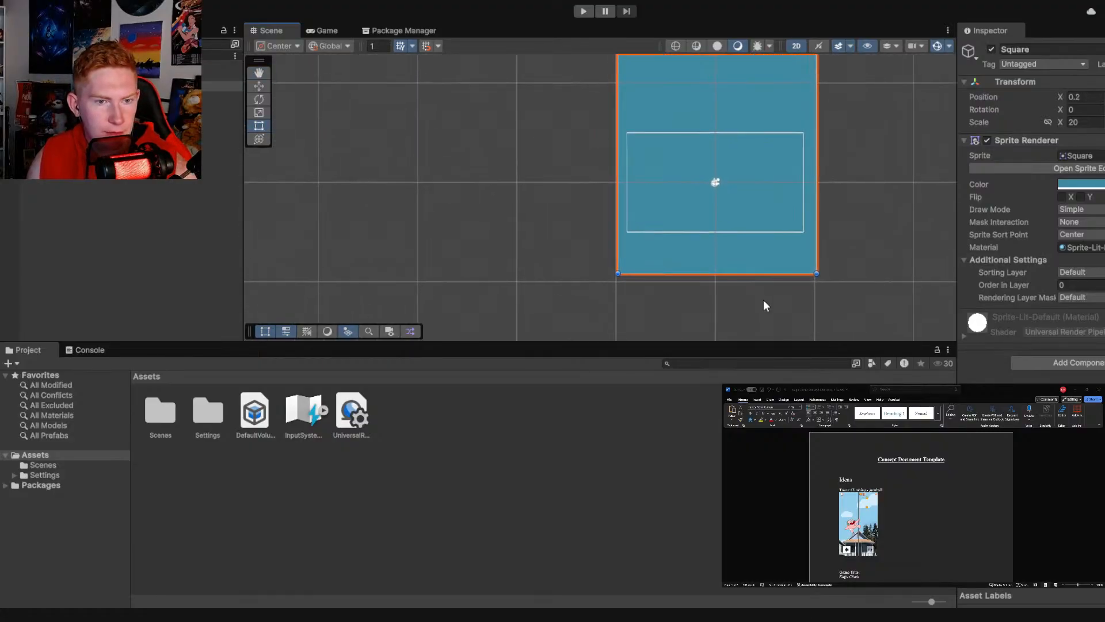
drag(768, 255, 763, 226)
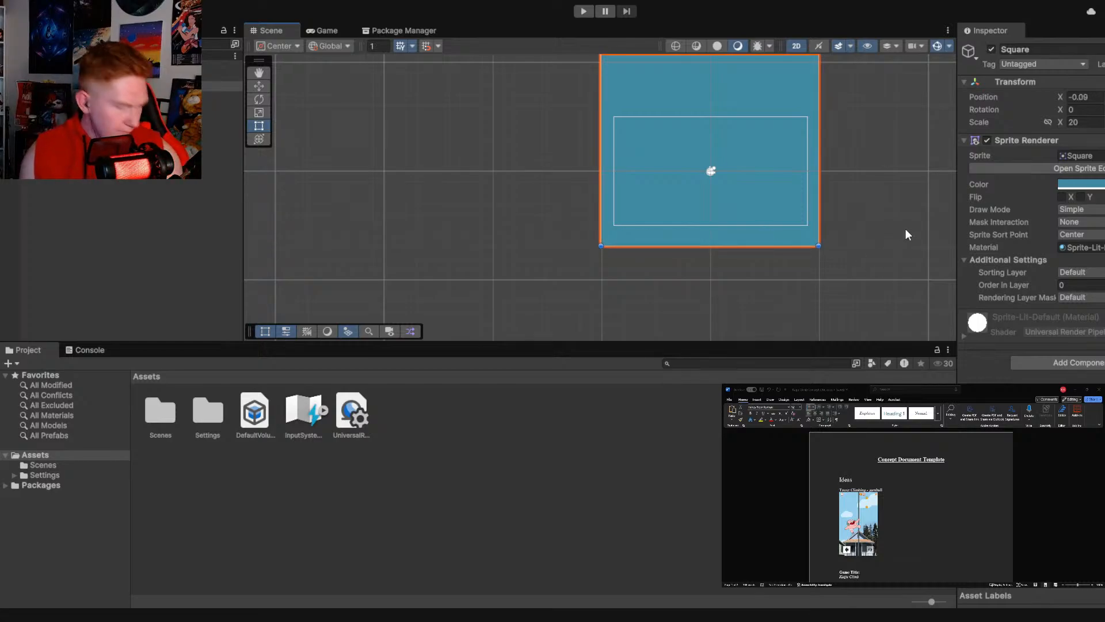
click(332, 31)
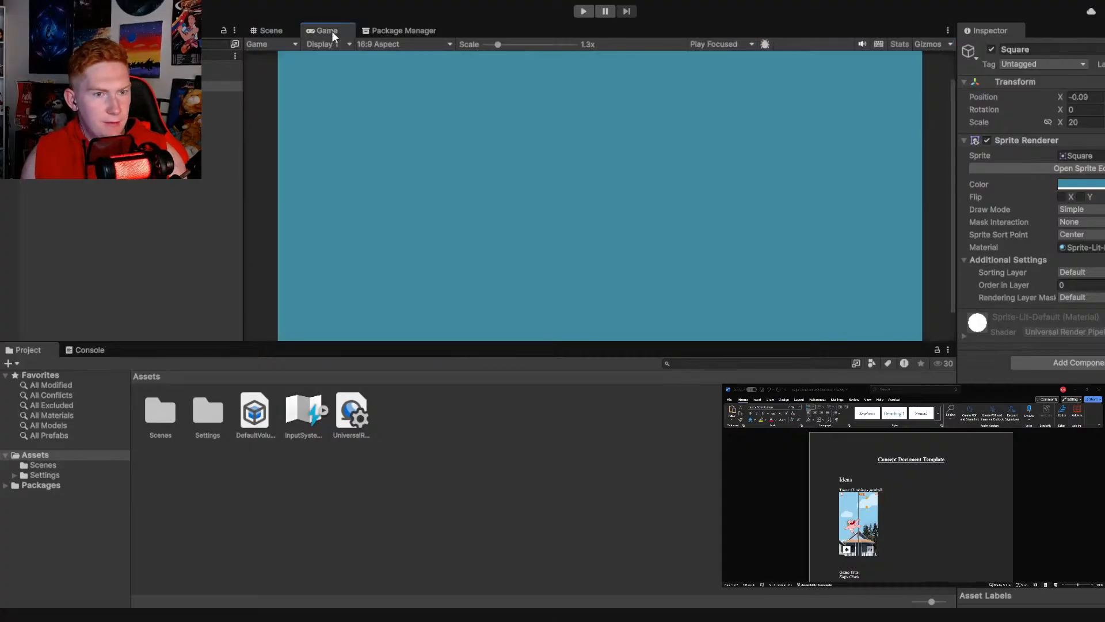
click(260, 31)
Step: Add a white Square sprite as a child of the blue square and shrink it to an X scale of about 0.16 inside the camera area
click(115, 86)
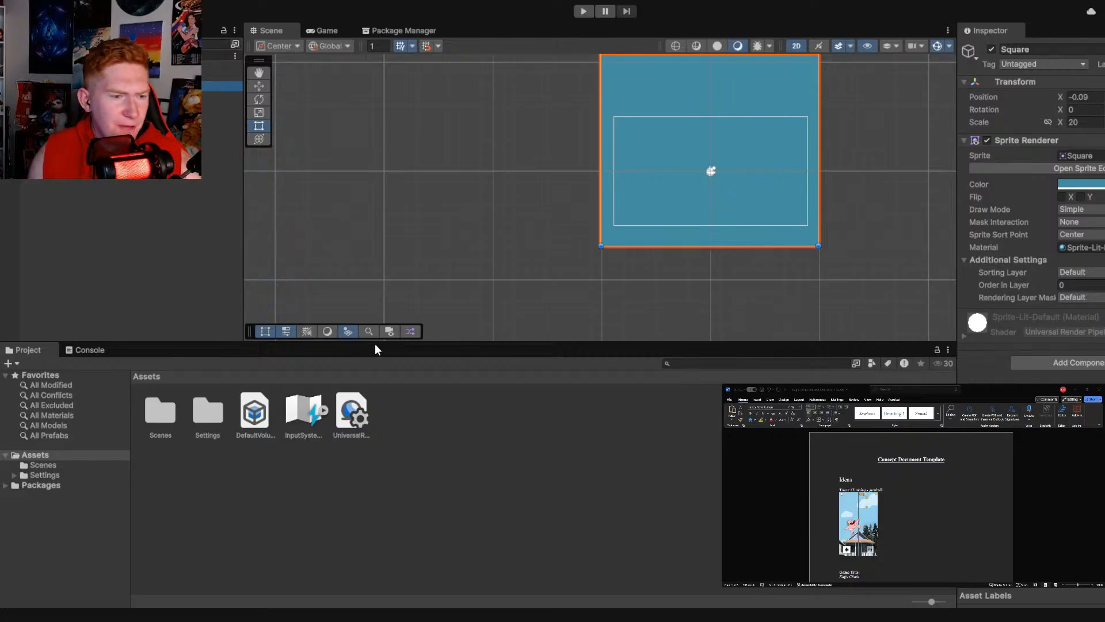
click(488, 362)
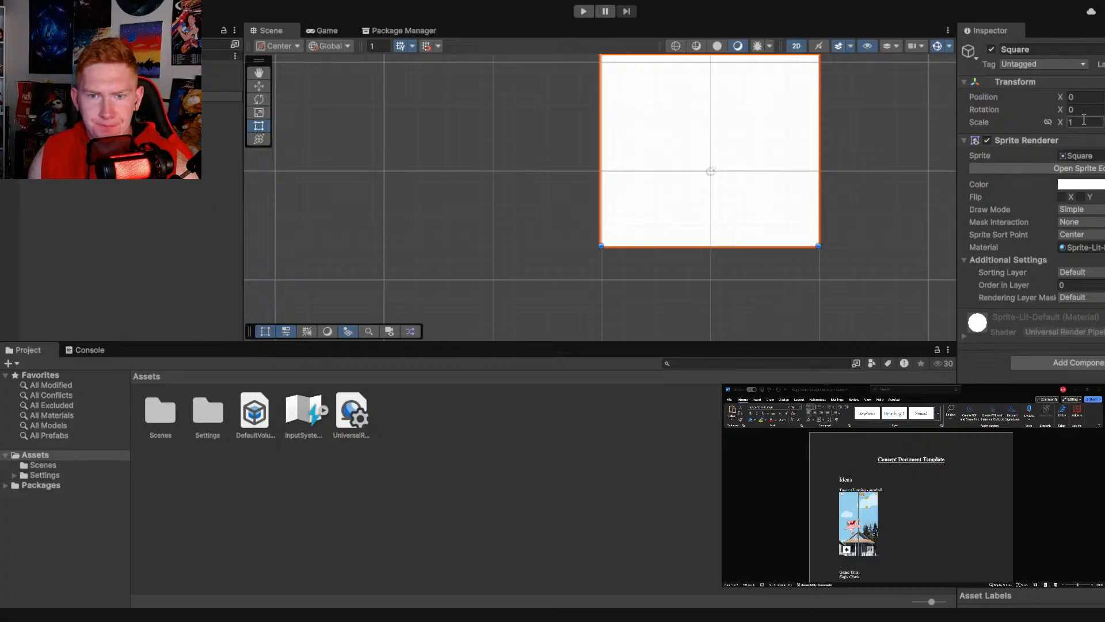
scroll(841, 235, down, 4)
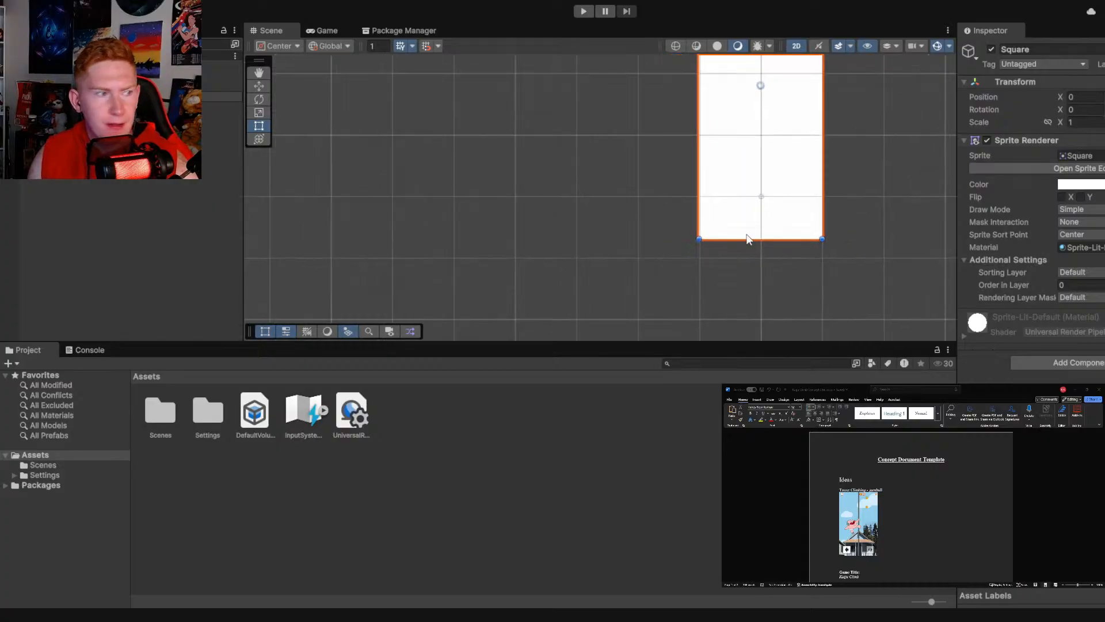
drag(785, 114, 636, 207)
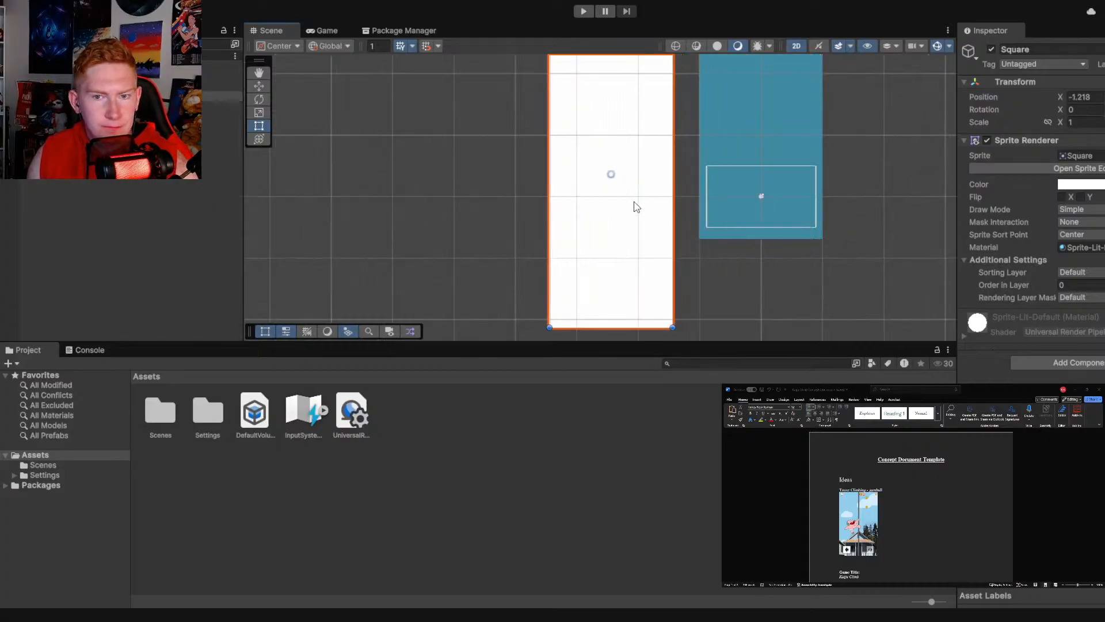
scroll(639, 195, down, 3)
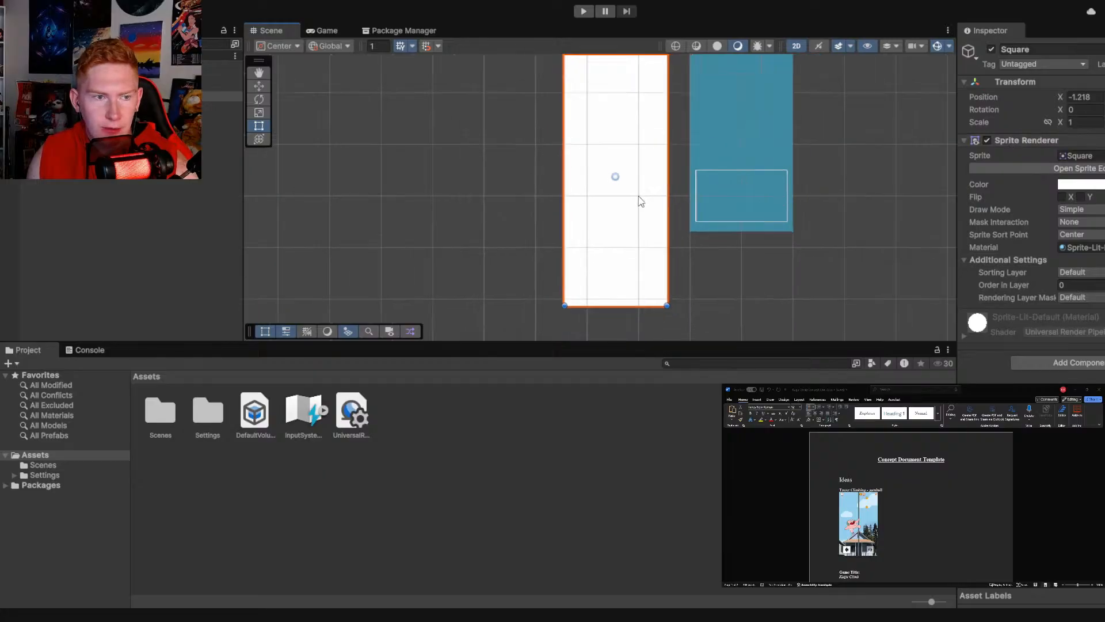
drag(623, 90, 698, 207)
Step: Shrink the white square to an X scale of about 0.054 near the camera area's lower-left corner and check it in the Game view
scroll(688, 250, up, 5)
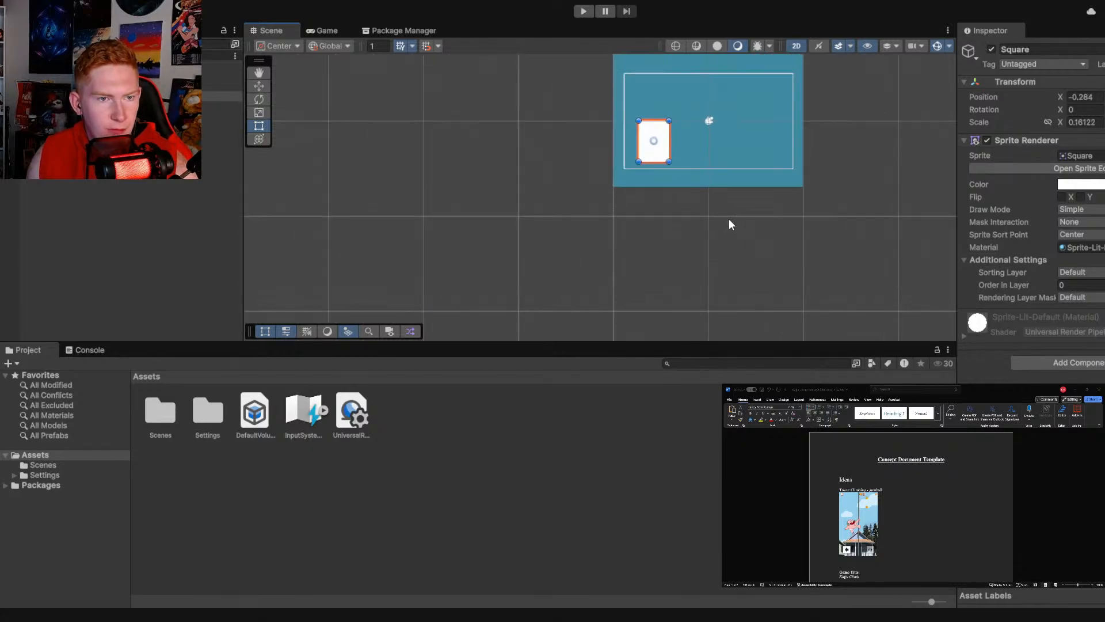
scroll(678, 237, up, 8)
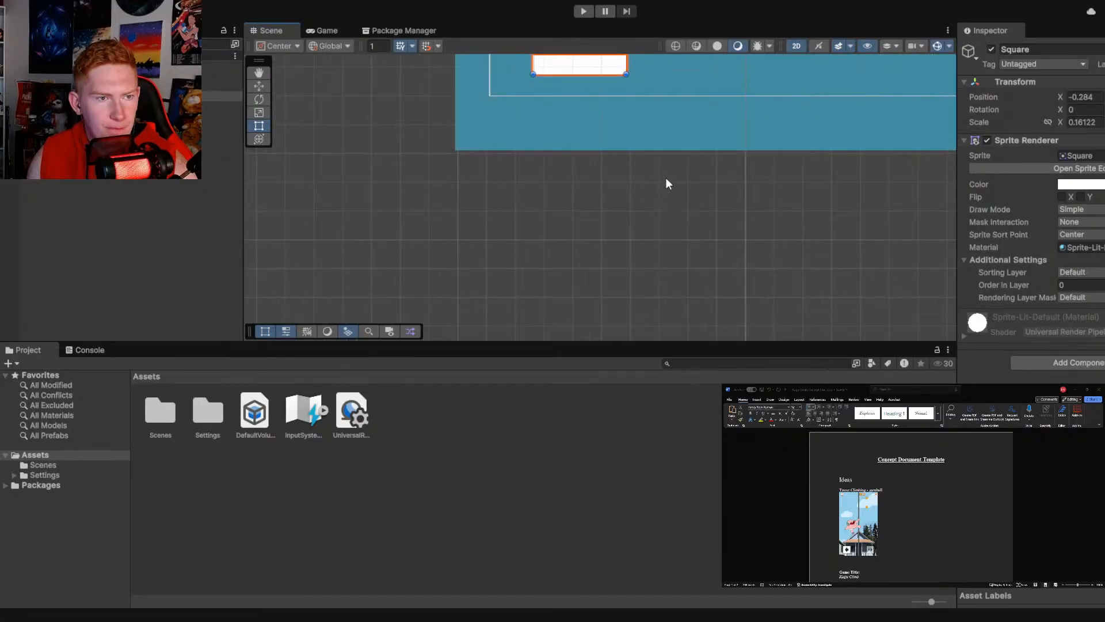
middle_drag(667, 181, 669, 326)
drag(532, 111, 556, 190)
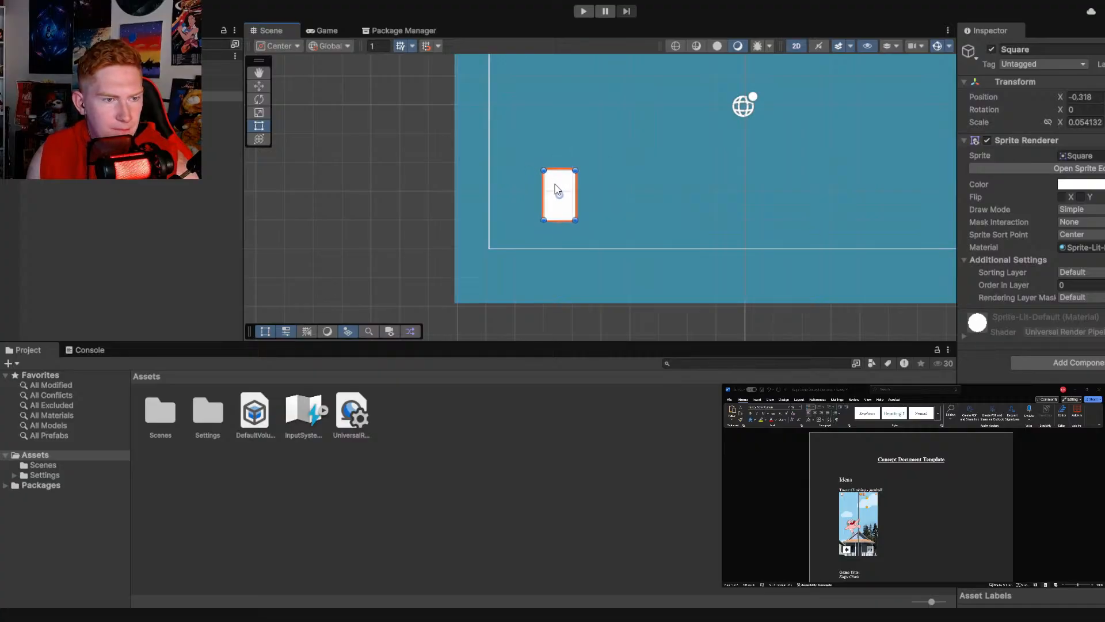
click(343, 26)
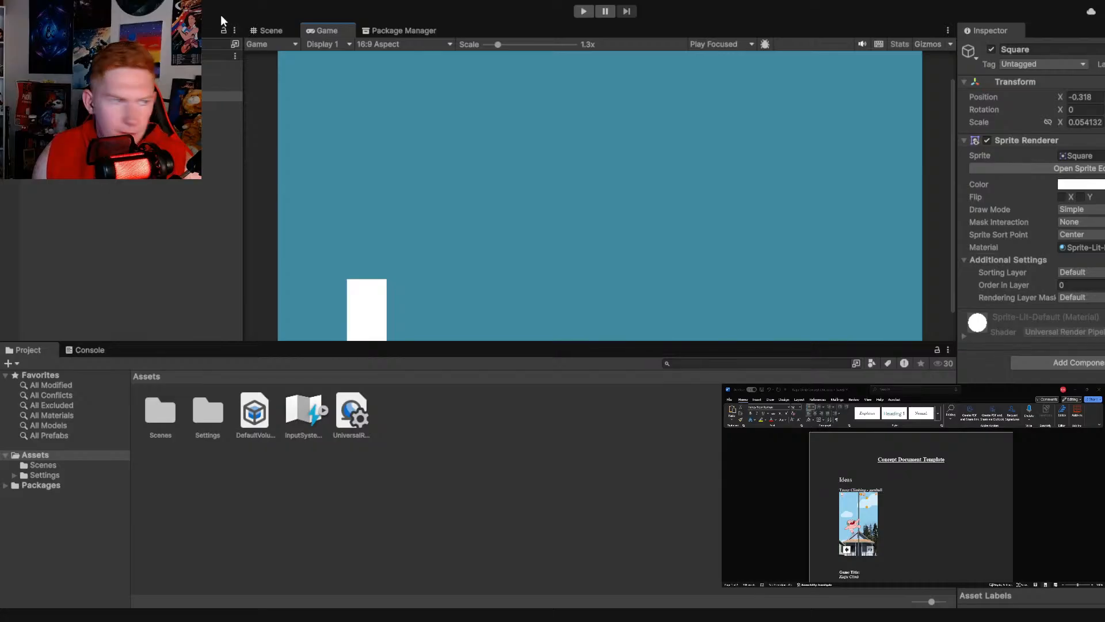
click(268, 32)
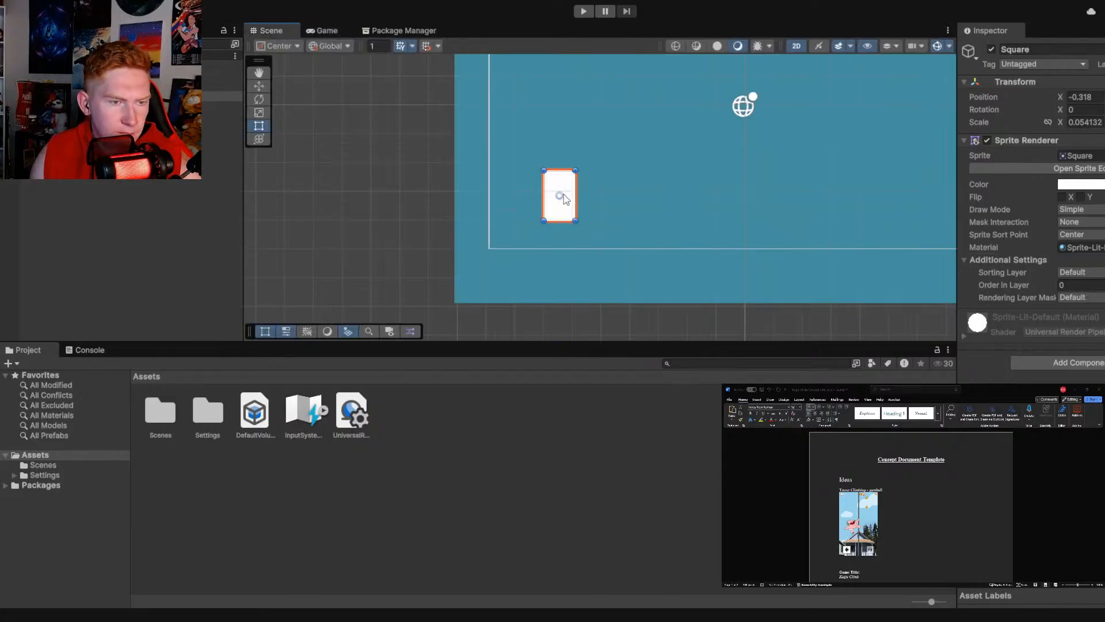
Step: Move the white window square up and add another Square sprite stretched into a thin strip along the camera area's lower edge
drag(564, 198, 563, 126)
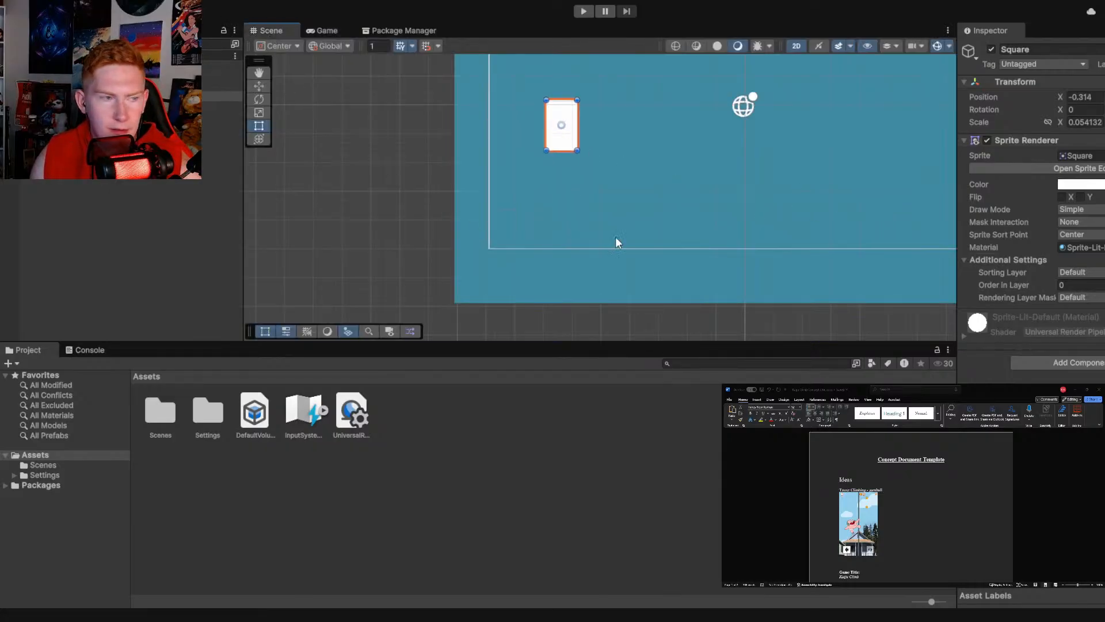
click(201, 211)
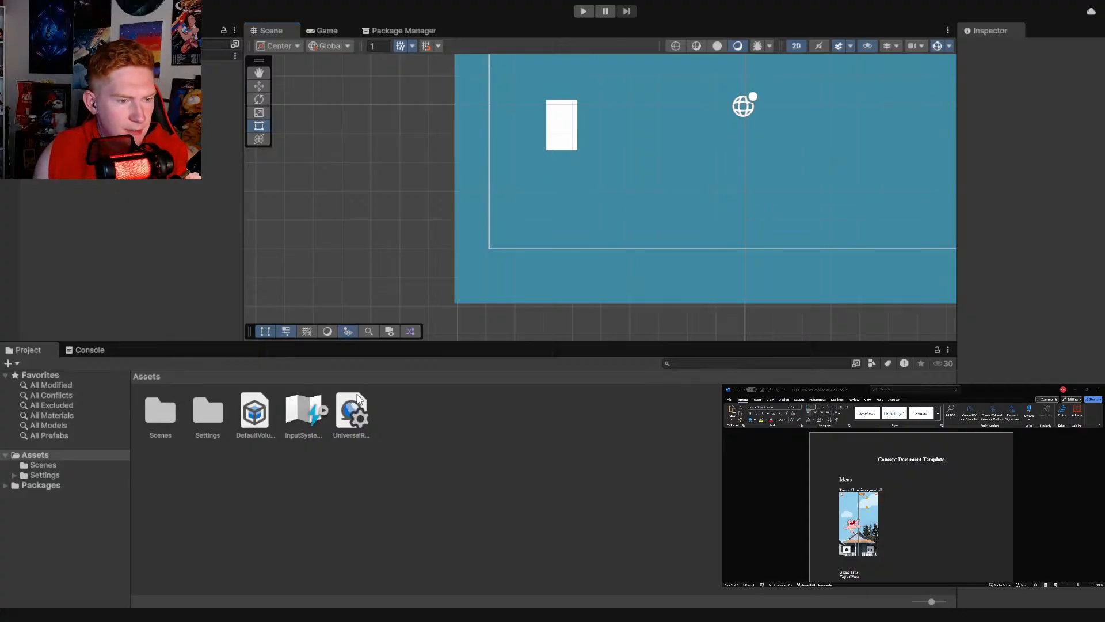
click(494, 406)
drag(599, 200, 936, 232)
drag(368, 236, 141, 236)
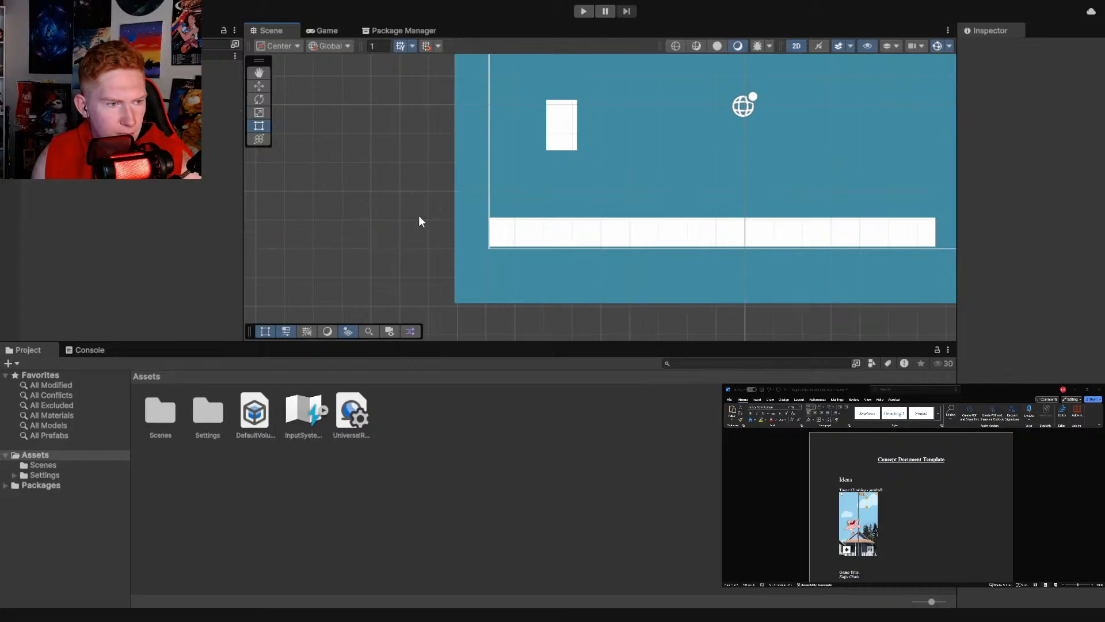
Step: Colour the strip light orange and widen it across the full camera area to an X scale of about 17.76
middle_drag(418, 223, 289, 242)
click(774, 259)
drag(782, 253, 849, 252)
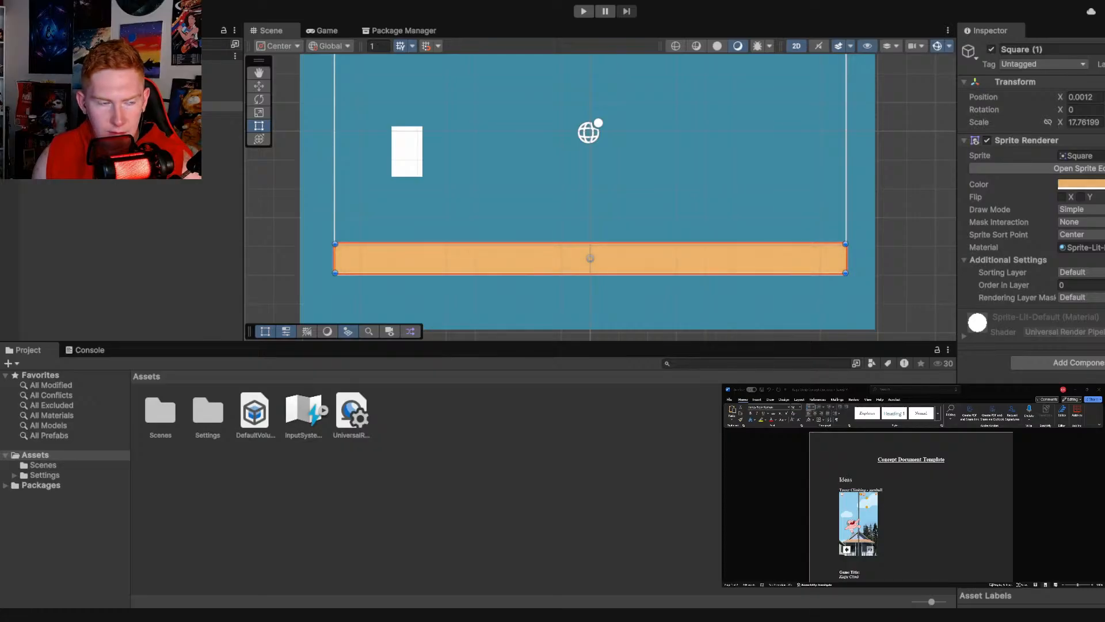
Step: Raise the orange strip's upper edge to make the ledge thicker, checking it in the Game view before and after
click(340, 27)
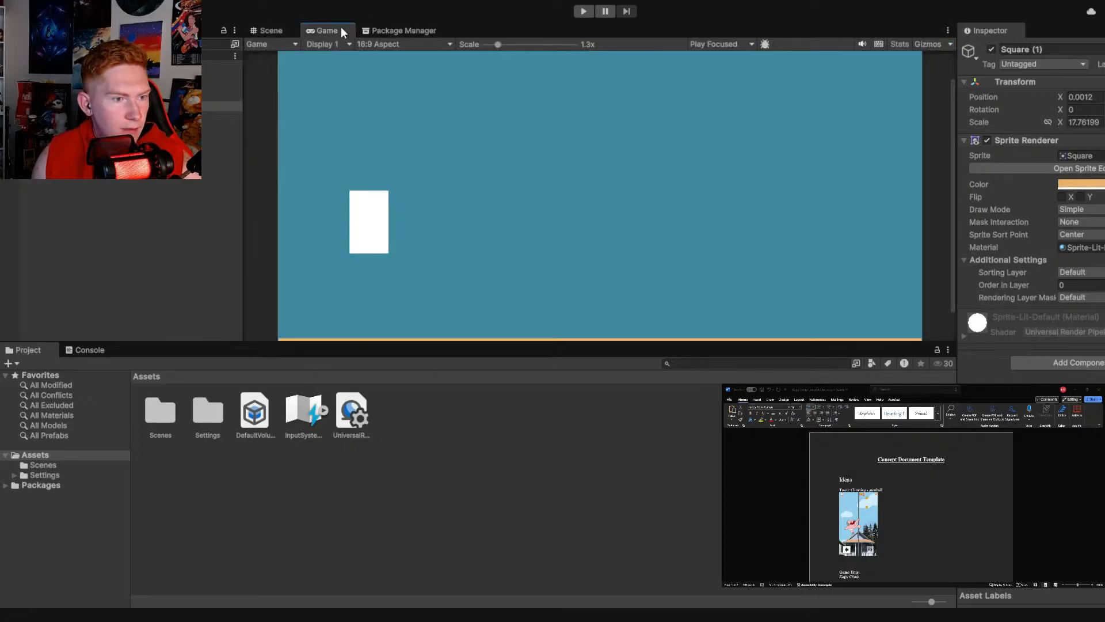
click(298, 32)
drag(591, 244, 591, 230)
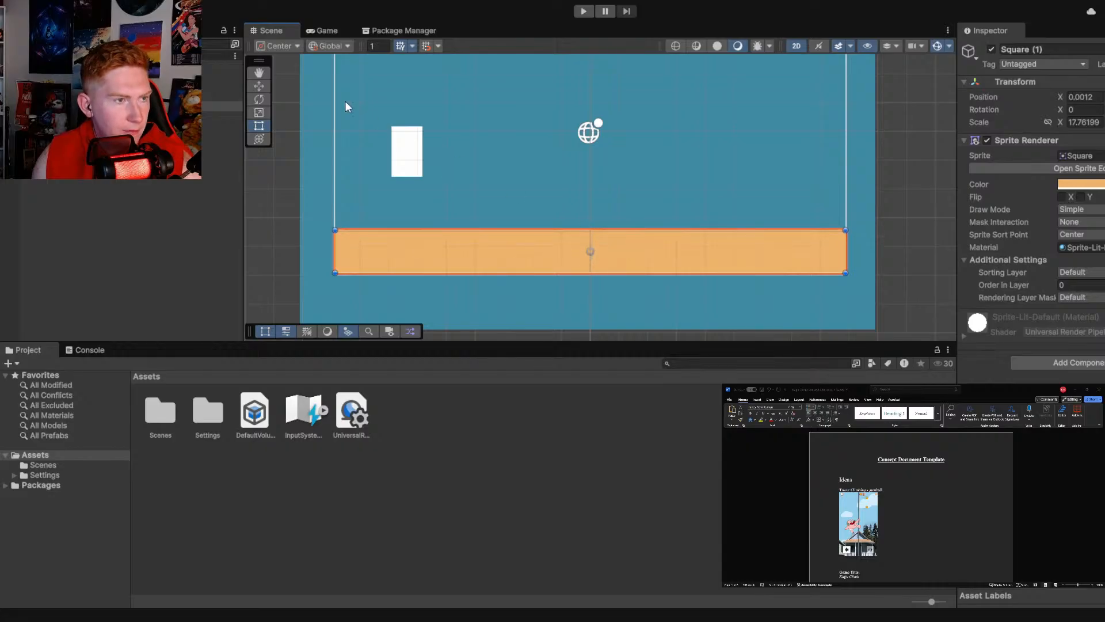
click(336, 36)
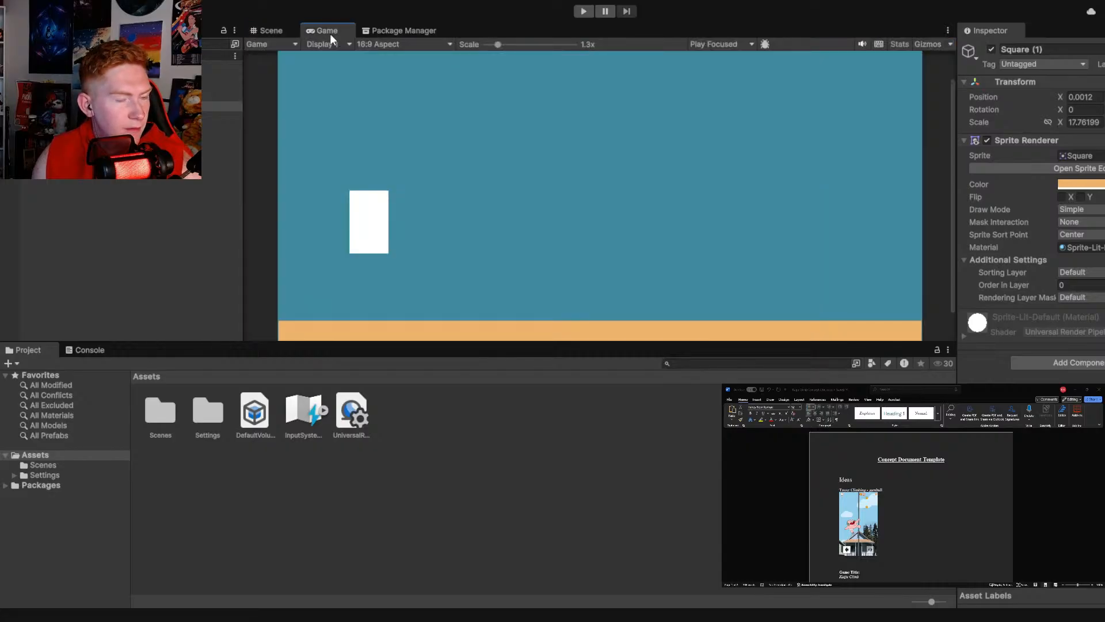
click(267, 29)
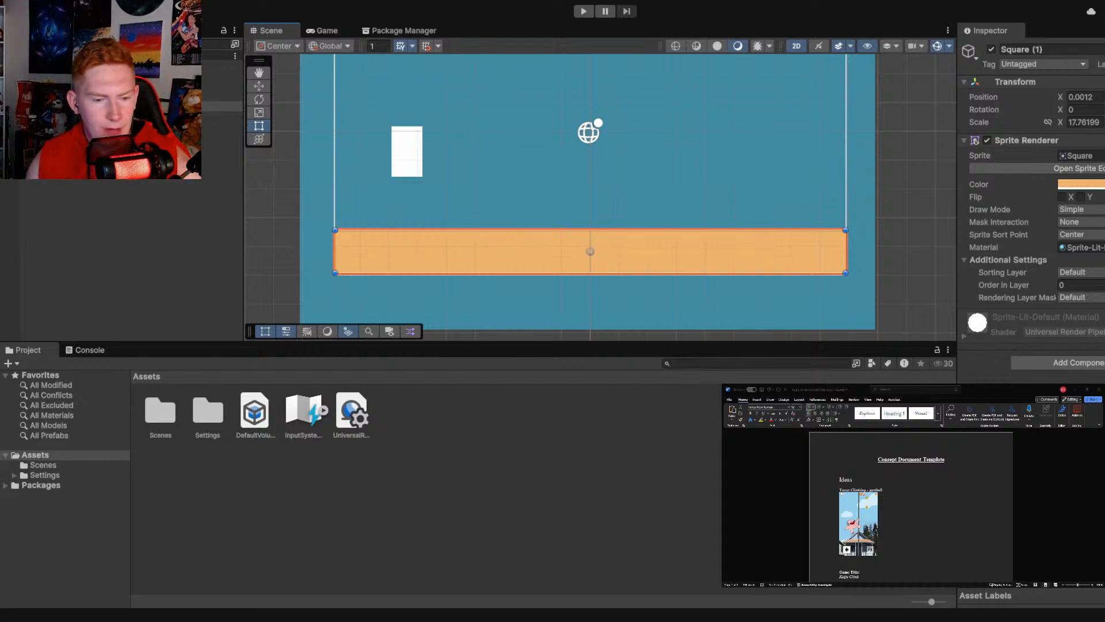
Step: Switch to the Word concept document and review the game's genre, description, story and setting sections
click(932, 519)
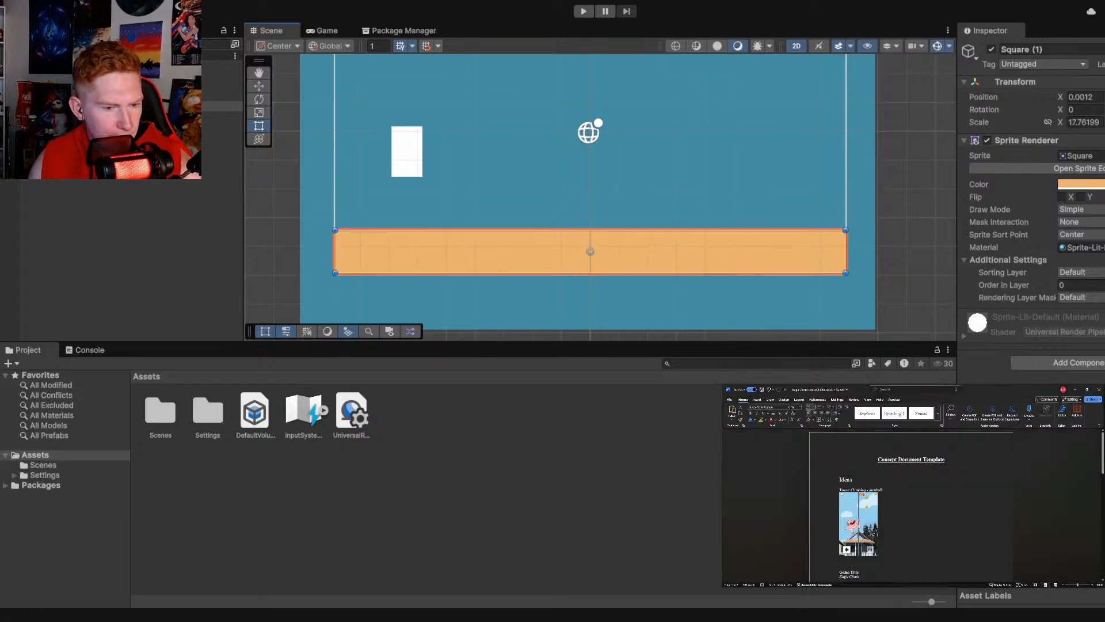
scroll(906, 472, down, 5)
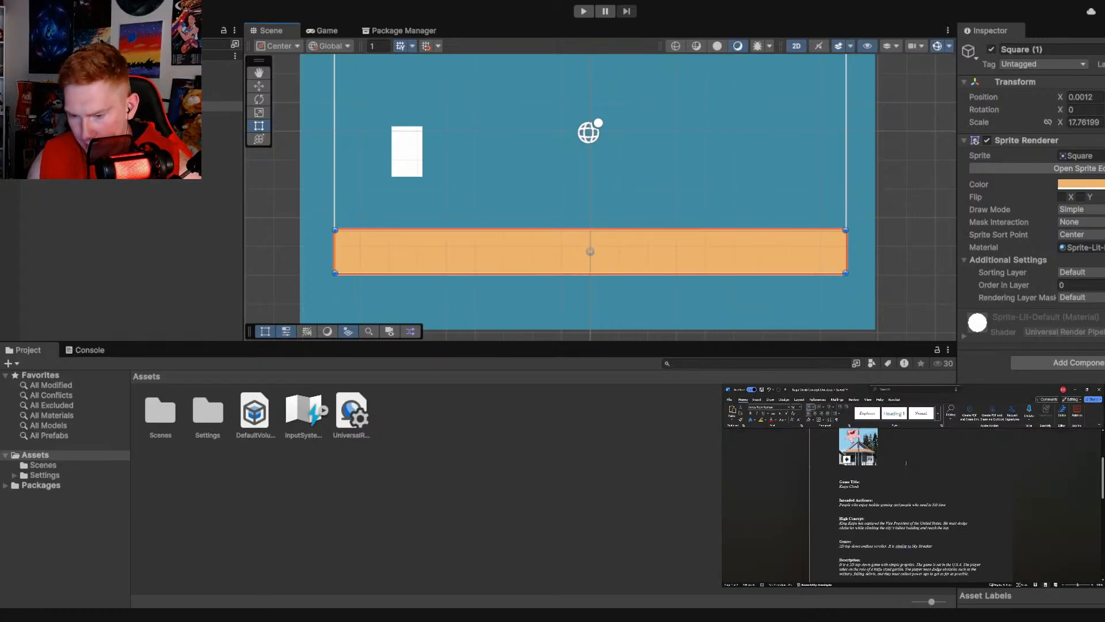
scroll(879, 474, down, 2)
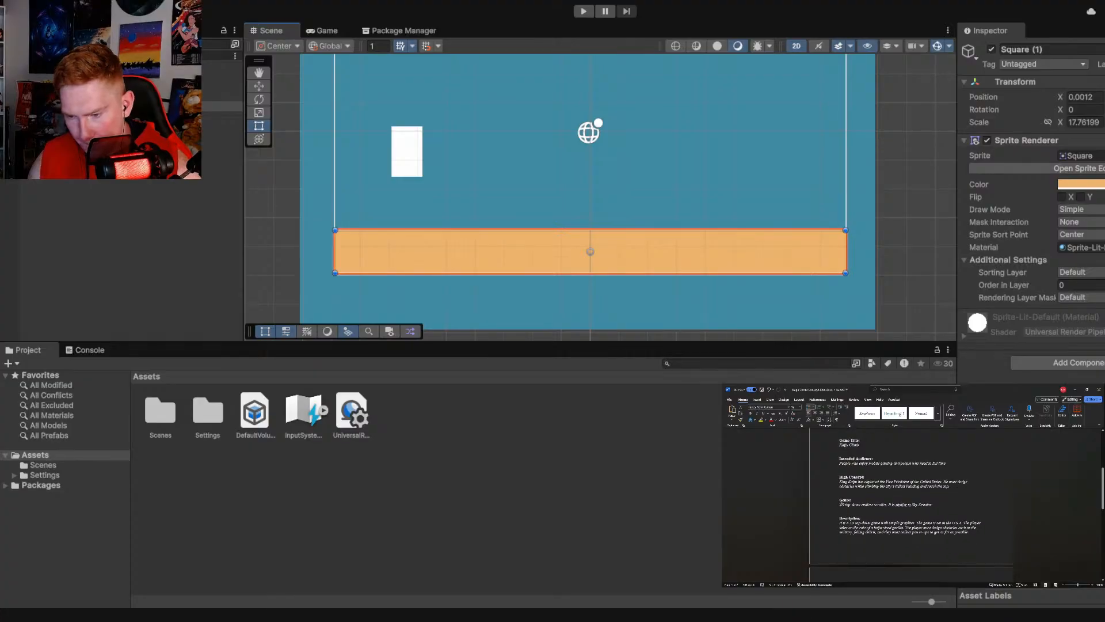
drag(839, 504, 866, 505)
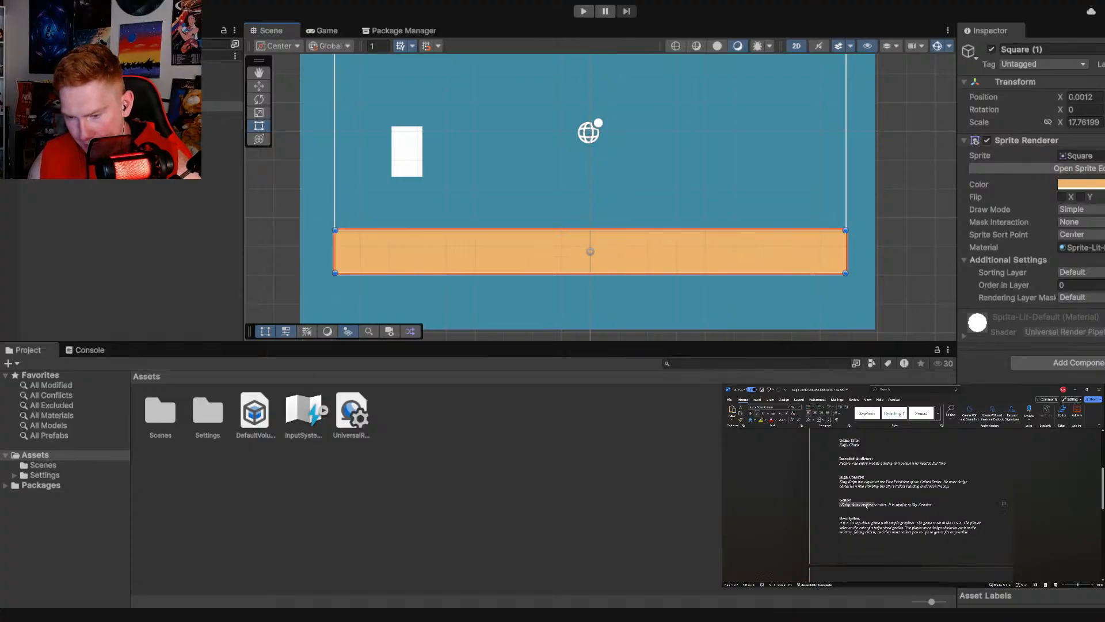
click(847, 504)
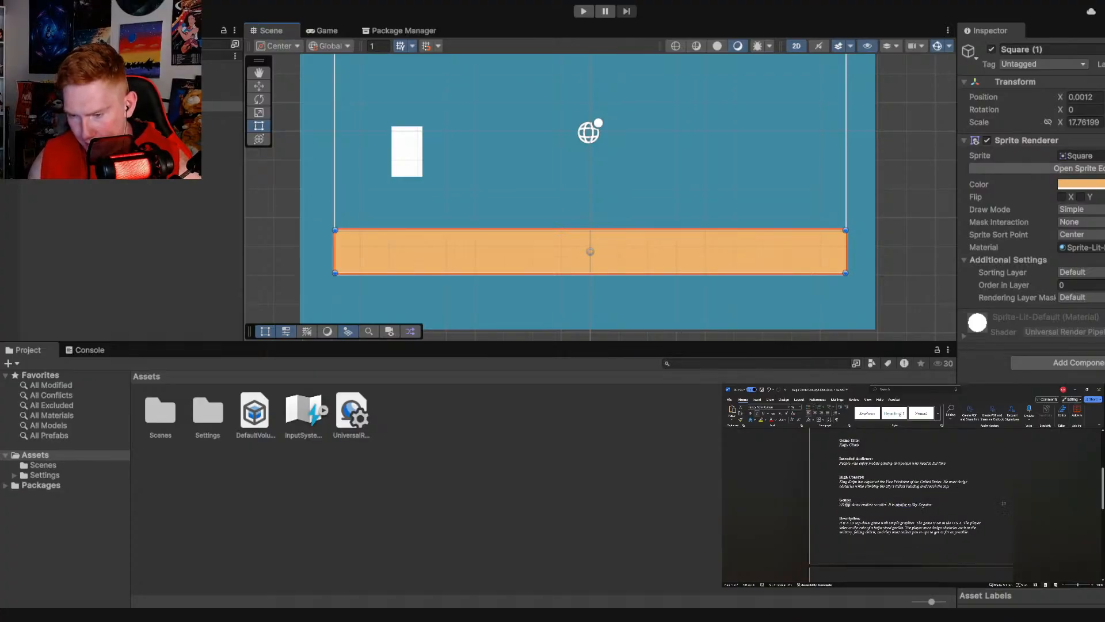
scroll(950, 504, down, 3)
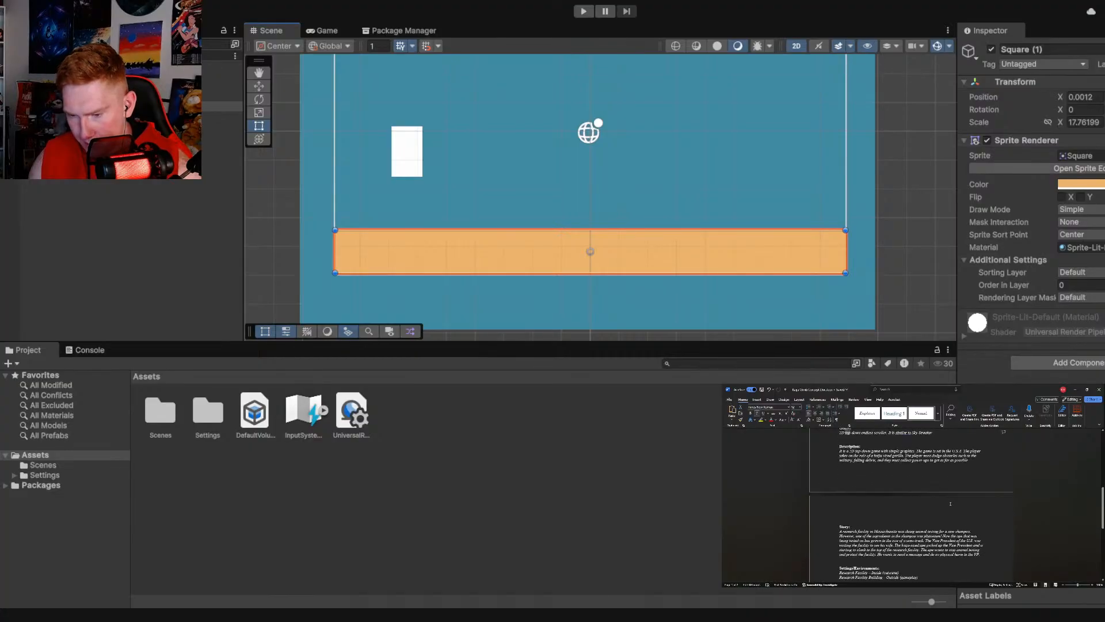
scroll(951, 503, up, 5)
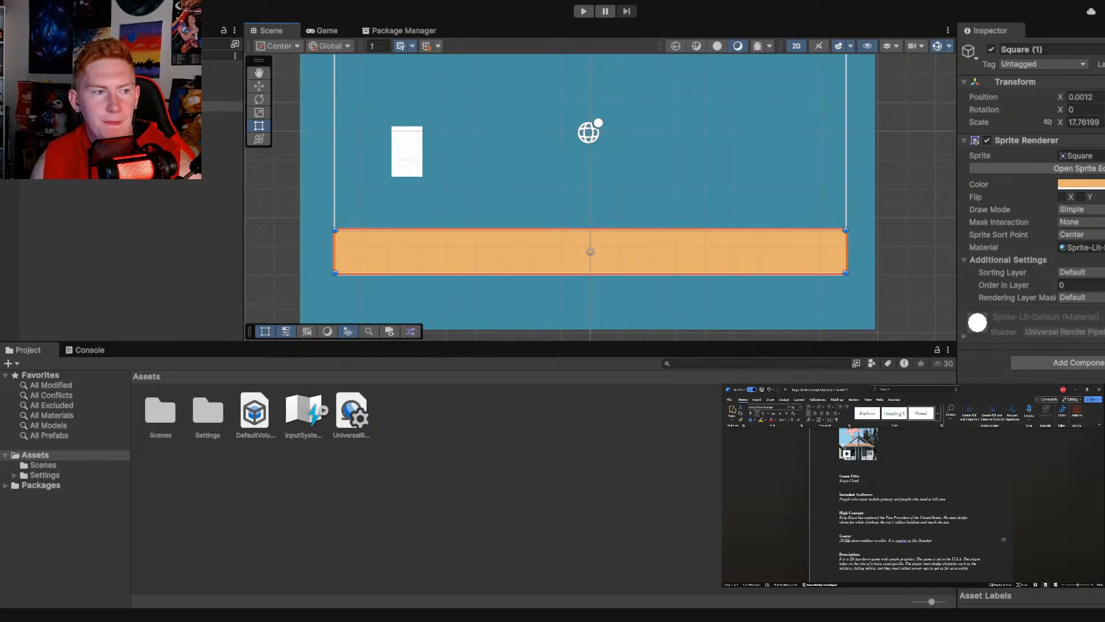
Step: Back in Unity, enlarge the white window above the orange ledge to an X scale of about 0.089
middle_drag(271, 177, 275, 206)
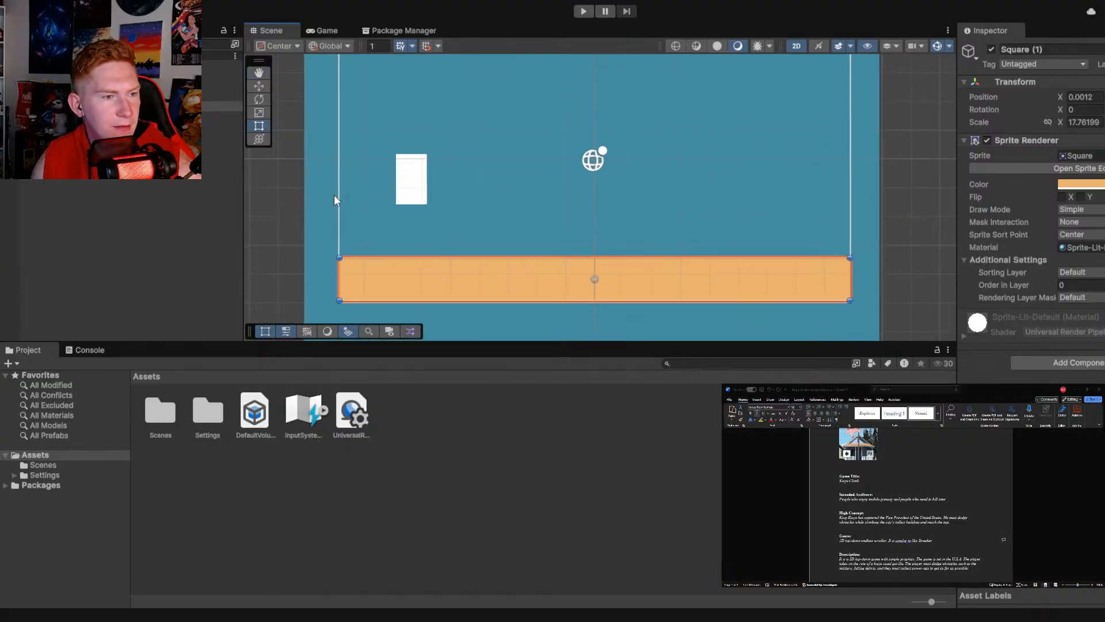
click(322, 30)
click(281, 30)
click(410, 181)
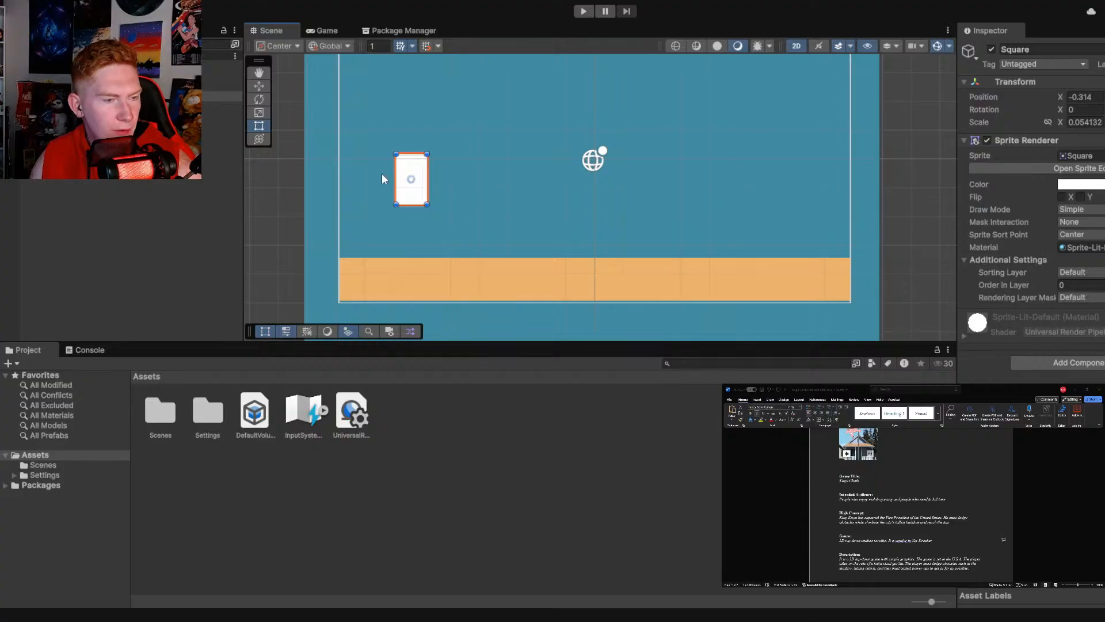
scroll(289, 179, down, 1)
mouse_move(409, 156)
mouse_down()
mouse_move(431, 131)
mouse_move(399, 151)
mouse_up()
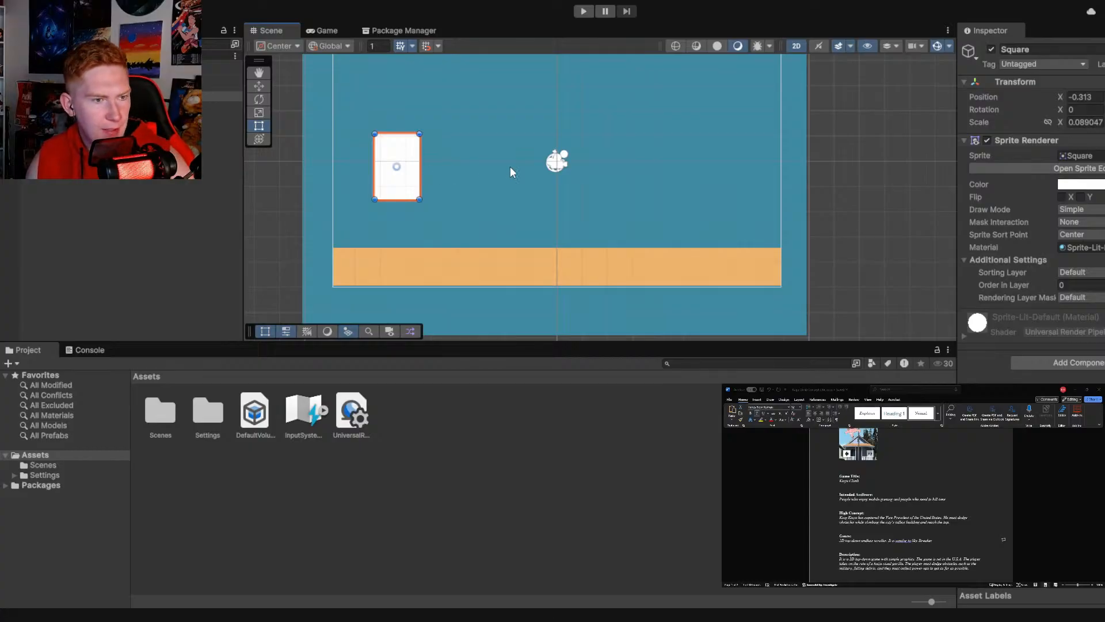
Step: Duplicate the white window twice, placing one copy at the camera area's centre and the other toward its right side, level with the original
key(ctrl+d)
drag(403, 183, 562, 177)
click(391, 182)
drag(403, 179, 406, 174)
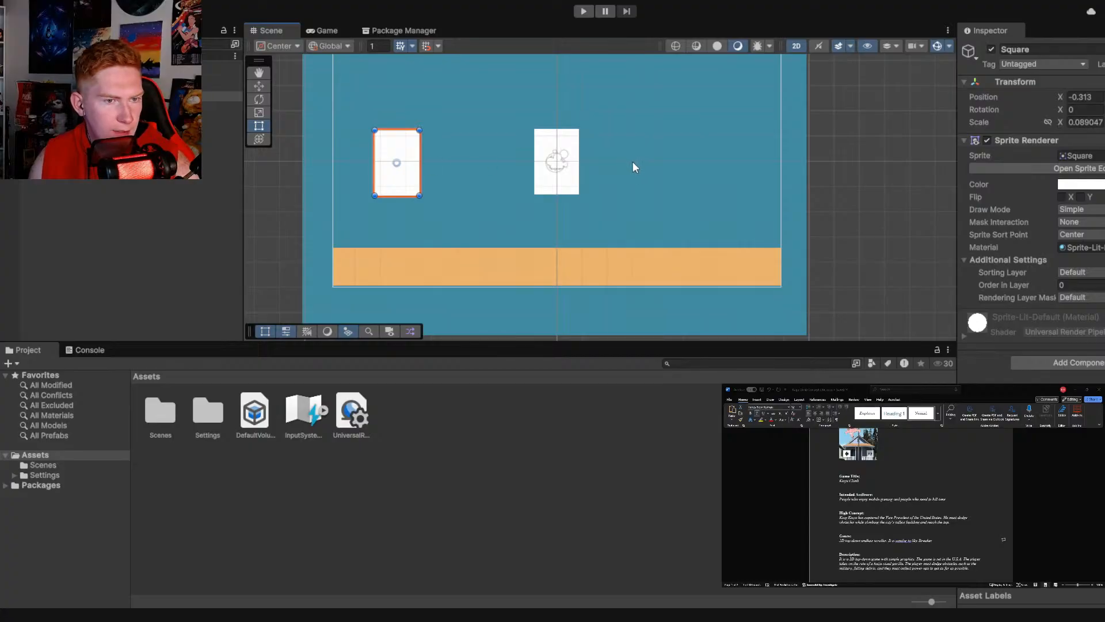
key(ctrl+d)
drag(385, 172, 706, 177)
Step: Reposition the leftmost window at an X position of about -0.296 to even out the row's spacing, and check it in the Game view
click(394, 184)
mouse_move(407, 180)
mouse_down()
mouse_move(419, 176)
mouse_move(397, 179)
mouse_up()
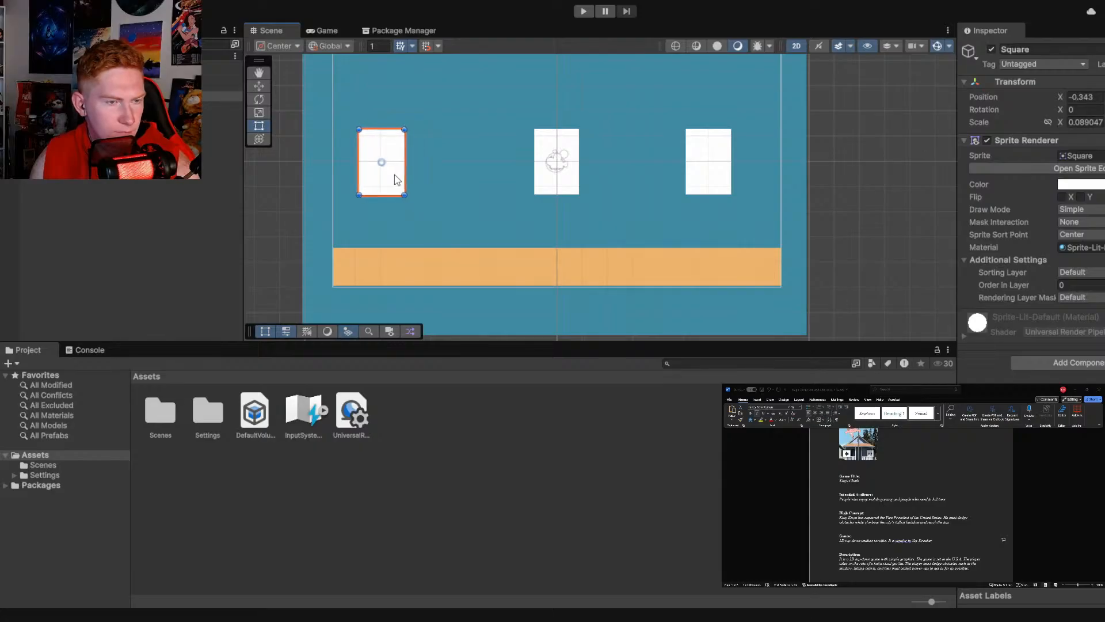
click(557, 176)
click(398, 181)
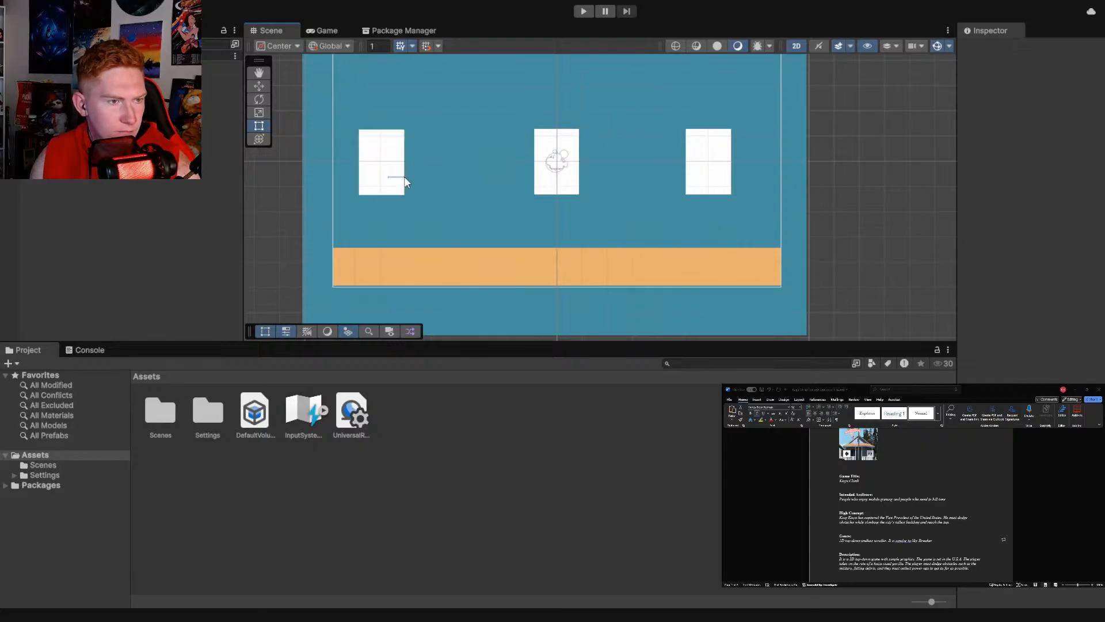
drag(379, 186, 404, 184)
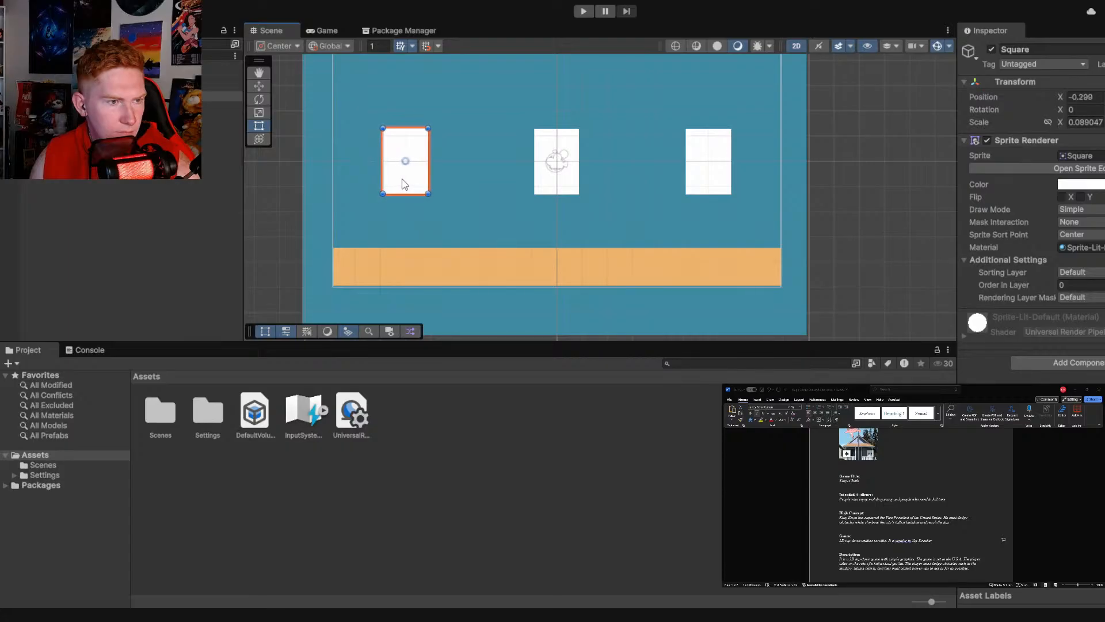
click(326, 30)
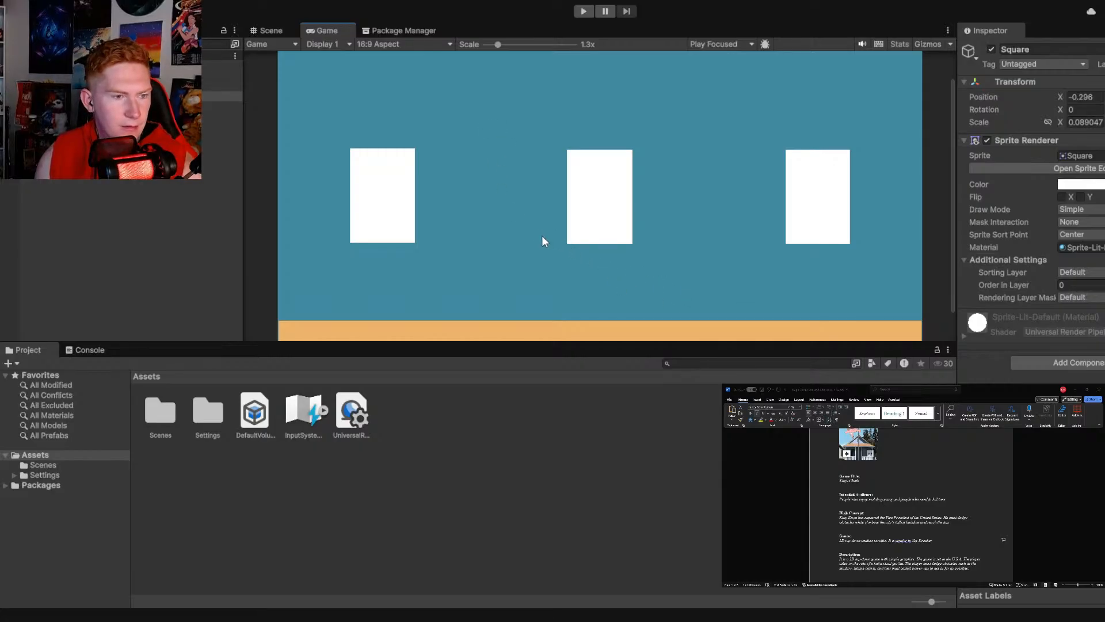
click(270, 30)
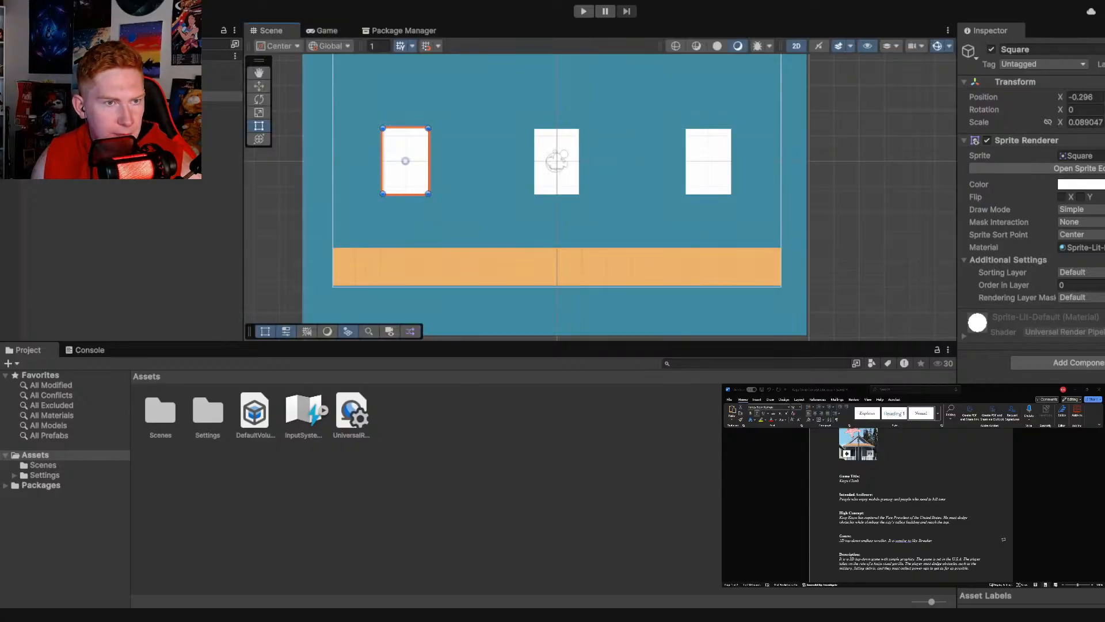